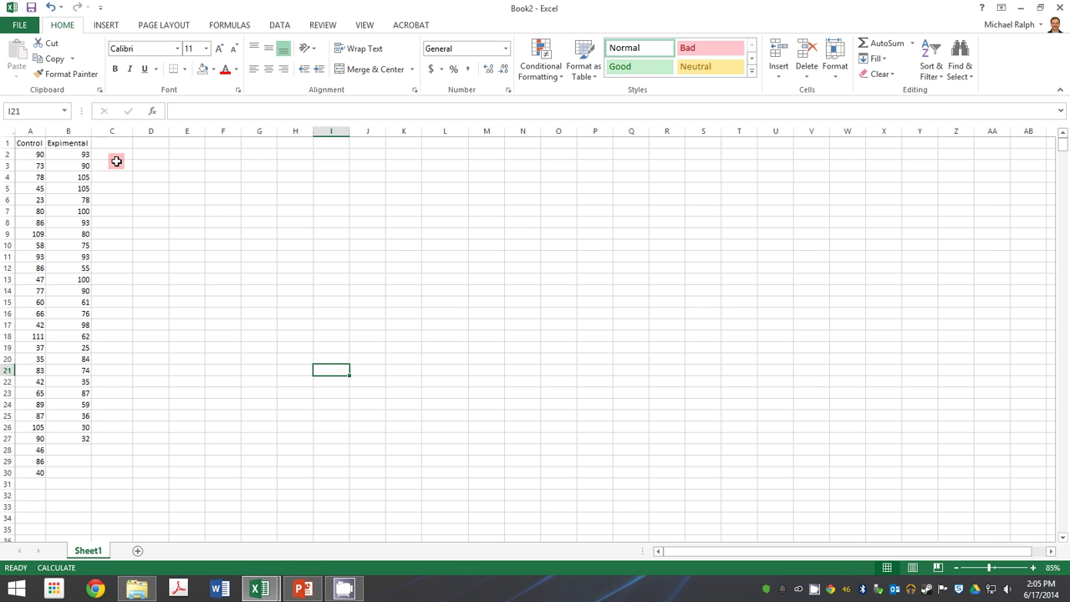
Step: Copy the control values A2:A30 into column C starting at C2, and append the experimental values B2:B27 directly below them
{"action": "left_click_drag", "start_coordinate": [33, 155], "coordinate": [33, 472]}
{"action": "key", "text": "ctrl+c"}
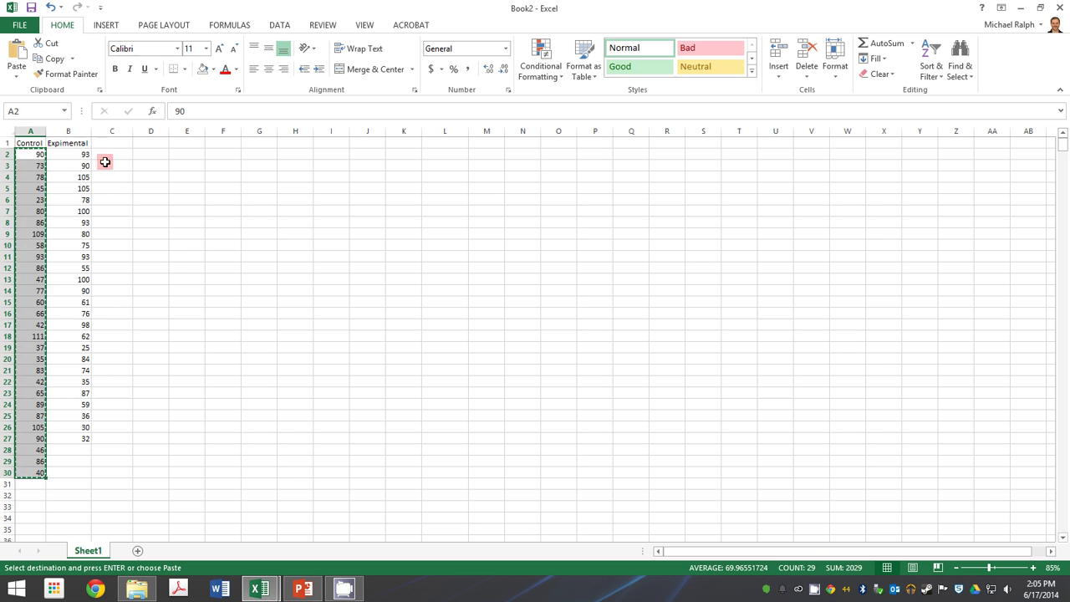
{"action": "left_click", "coordinate": [106, 155]}
{"action": "key", "text": "ctrl+v"}
{"action": "left_click_drag", "start_coordinate": [82, 157], "coordinate": [63, 438]}
{"action": "key", "text": "ctrl+c"}
{"action": "left_click", "coordinate": [111, 485]}
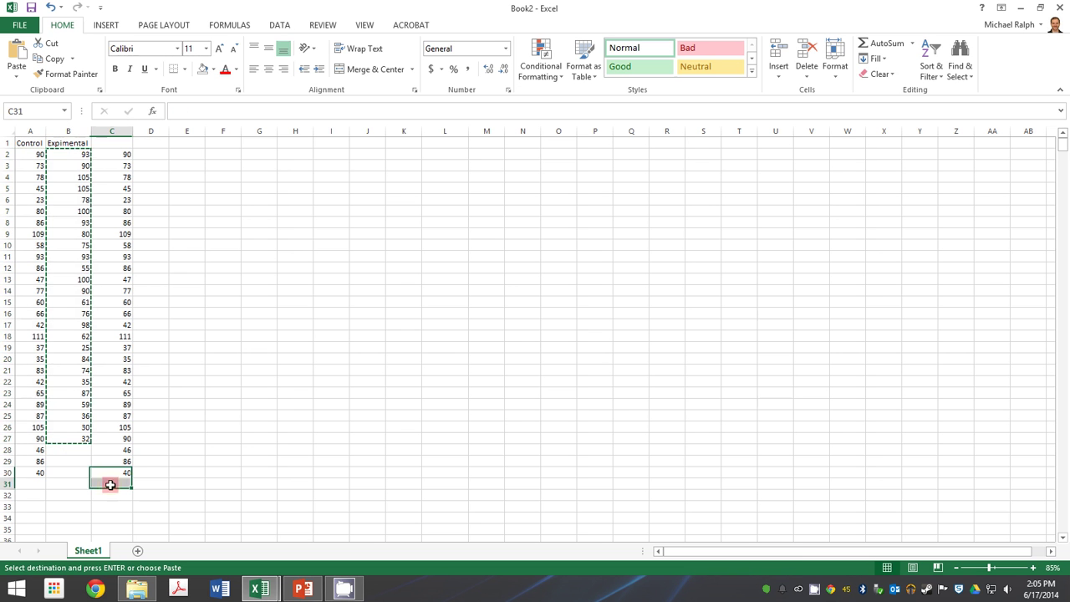
{"action": "key", "text": "ctrl+v"}
{"action": "left_click", "coordinate": [295, 313]}
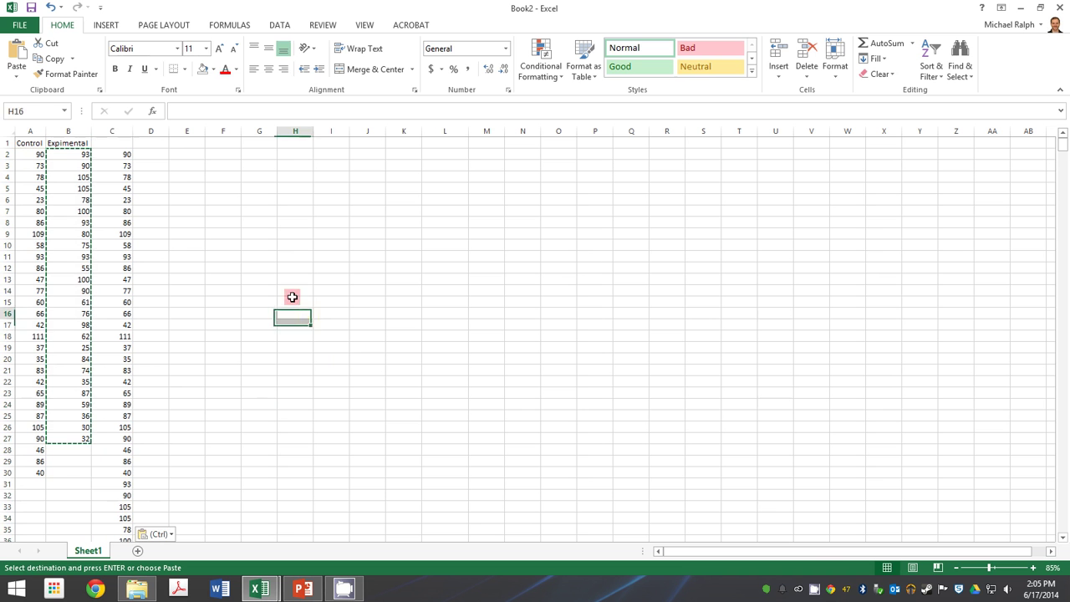
Step: Enter the header "Combined" in cell C1
{"action": "left_click", "coordinate": [122, 140]}
{"action": "type", "text": "Combine"}
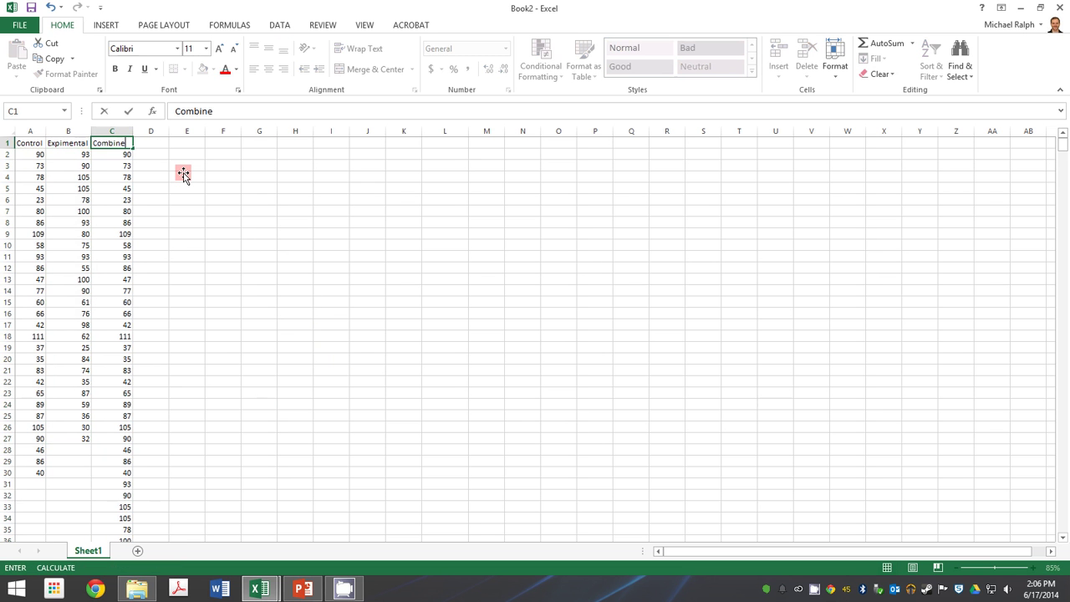
{"action": "type", "text": "d"}
{"action": "key", "text": "Tab"}
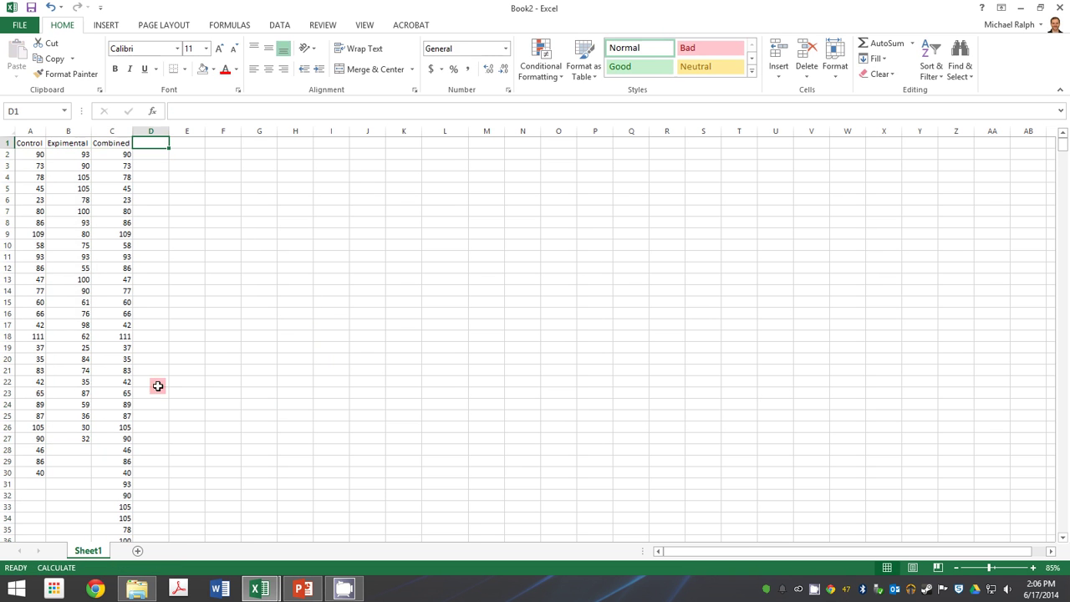
Step: Shade the whole Combined column C with a light gray fill
{"action": "scroll", "coordinate": [151, 401], "scroll_direction": "down", "scroll_amount": 7}
{"action": "scroll", "coordinate": [130, 449], "scroll_direction": "up", "scroll_amount": 7}
{"action": "left_click", "coordinate": [111, 131]}
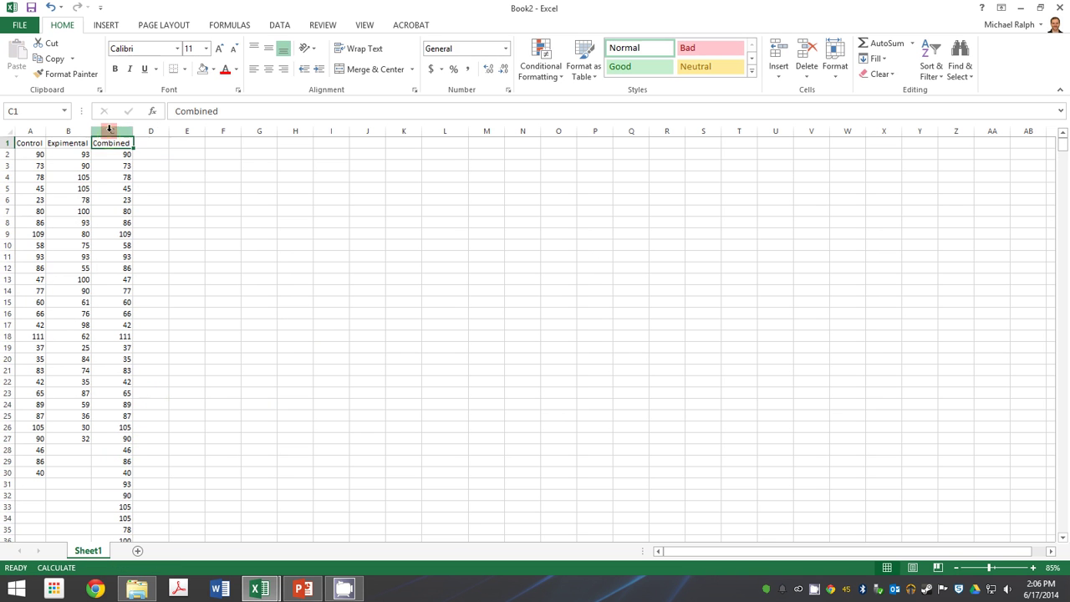
{"action": "left_click", "coordinate": [210, 70]}
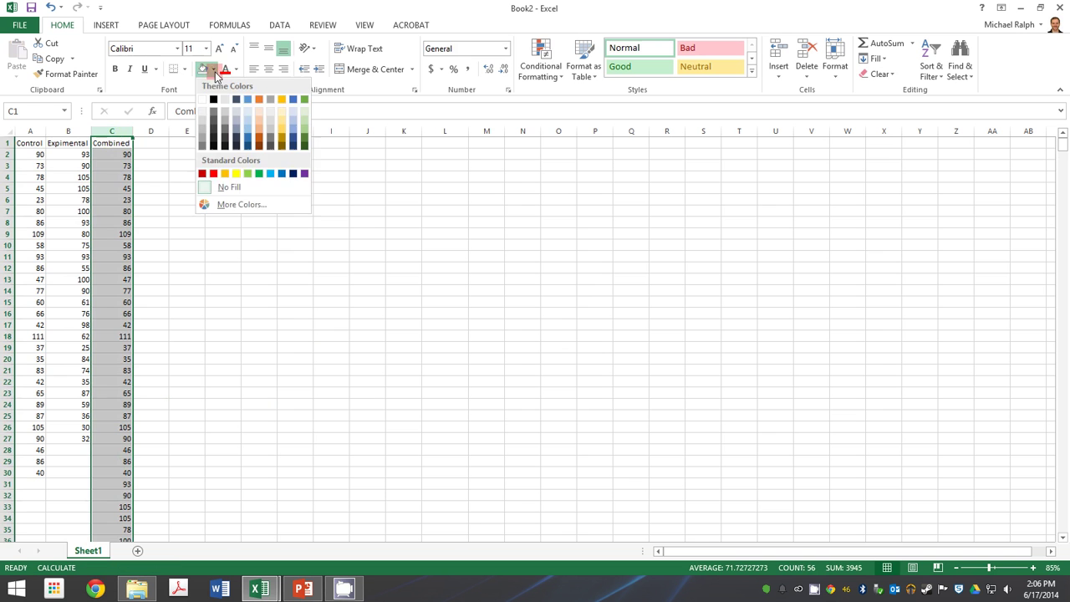
{"action": "left_click", "coordinate": [201, 118]}
{"action": "left_click", "coordinate": [289, 359]}
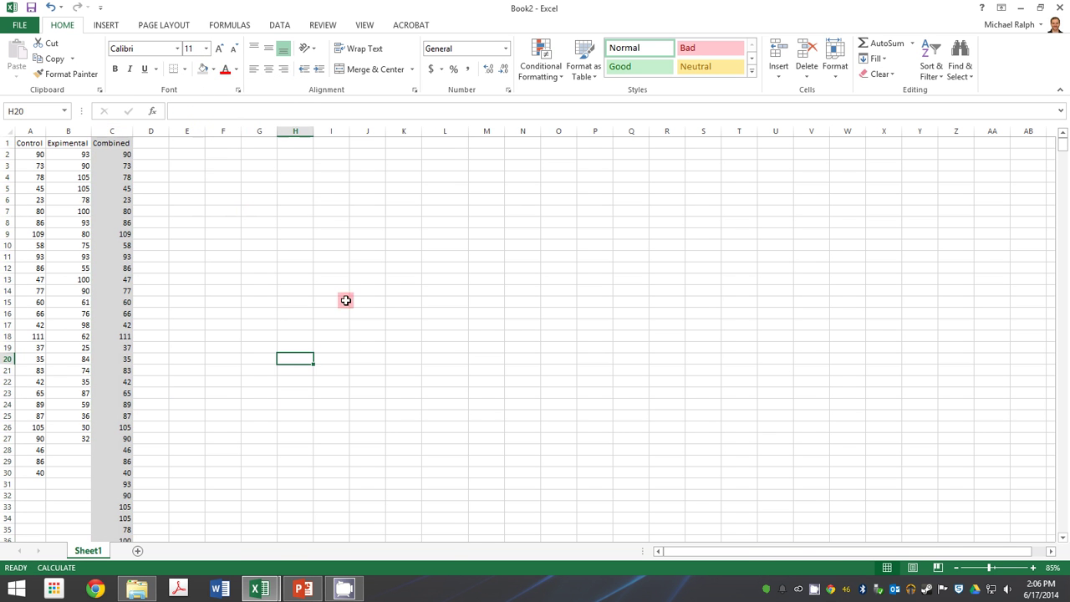
Step: Add the headers "NullC" in D1 and "NullE" in E1
{"action": "left_click", "coordinate": [160, 142]}
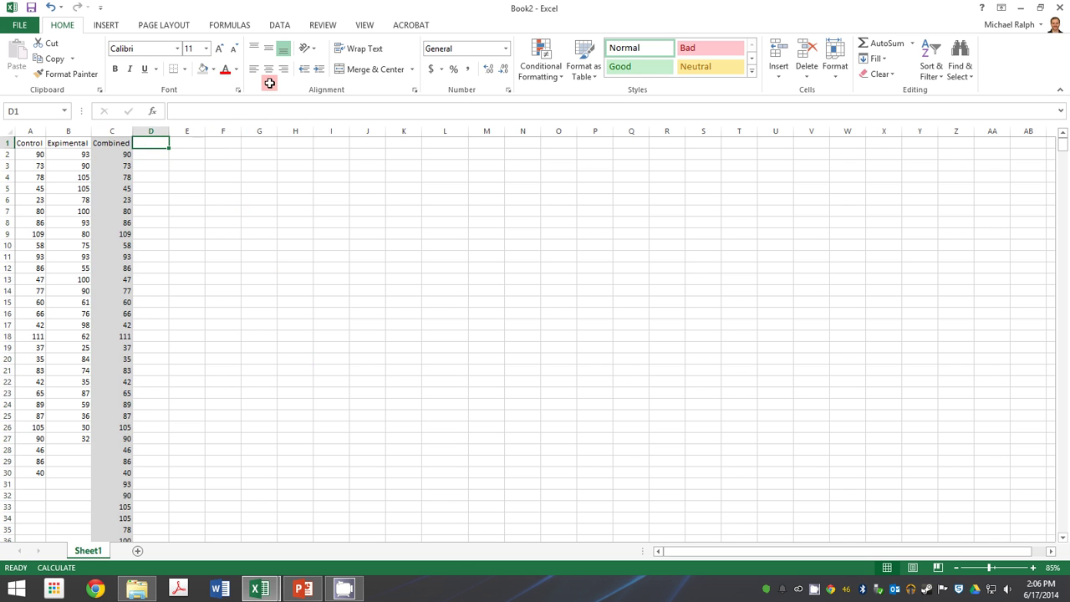
{"action": "type", "text": "NullC"}
{"action": "key", "text": "Tab"}
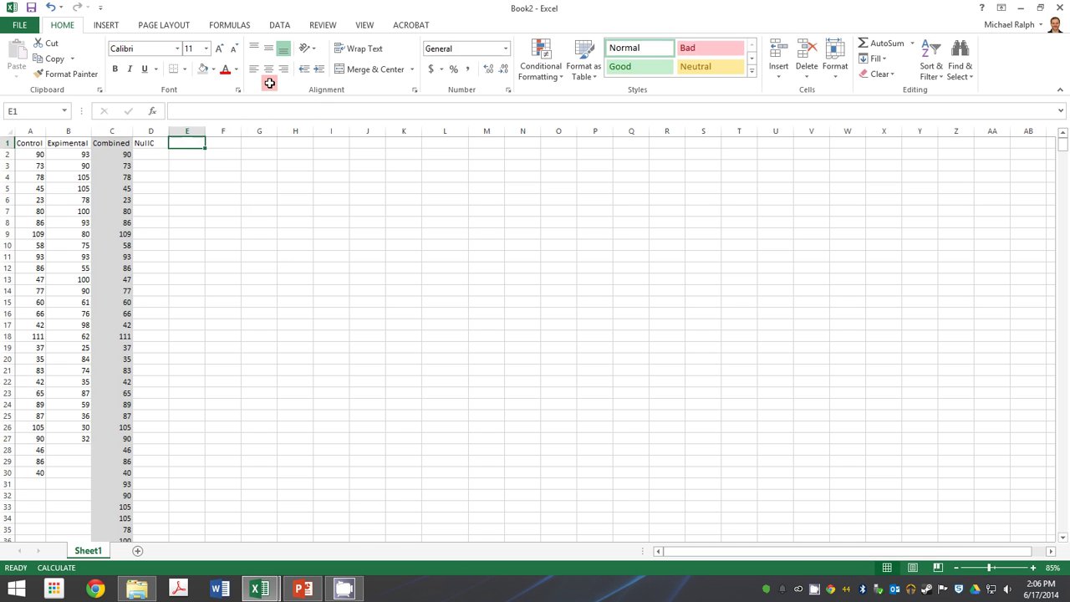
{"action": "type", "text": "Nul"}
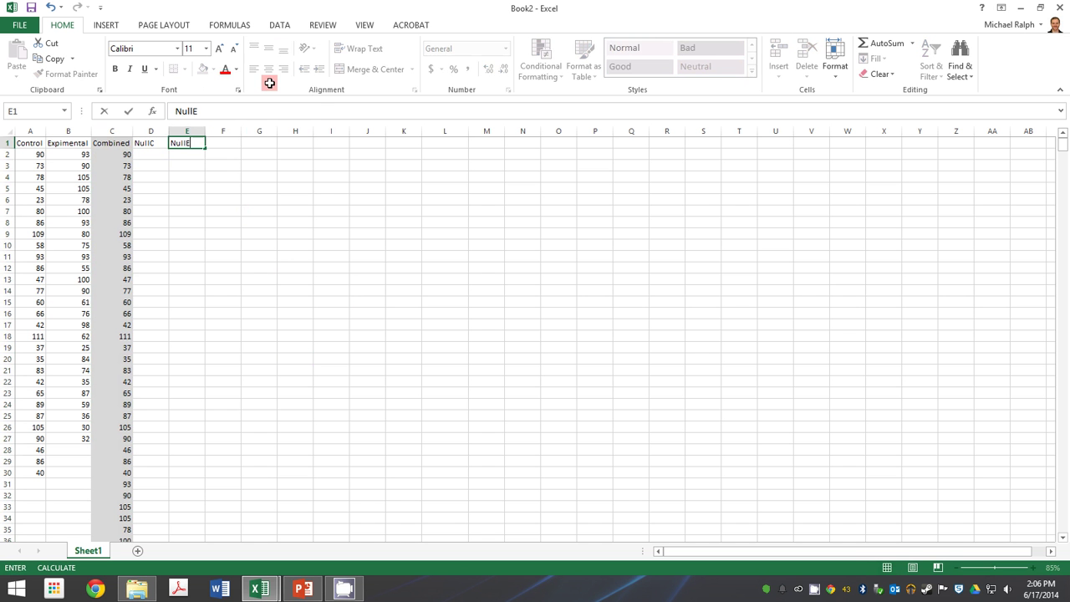
{"action": "type", "text": "lE"}
{"action": "key", "text": "Return"}
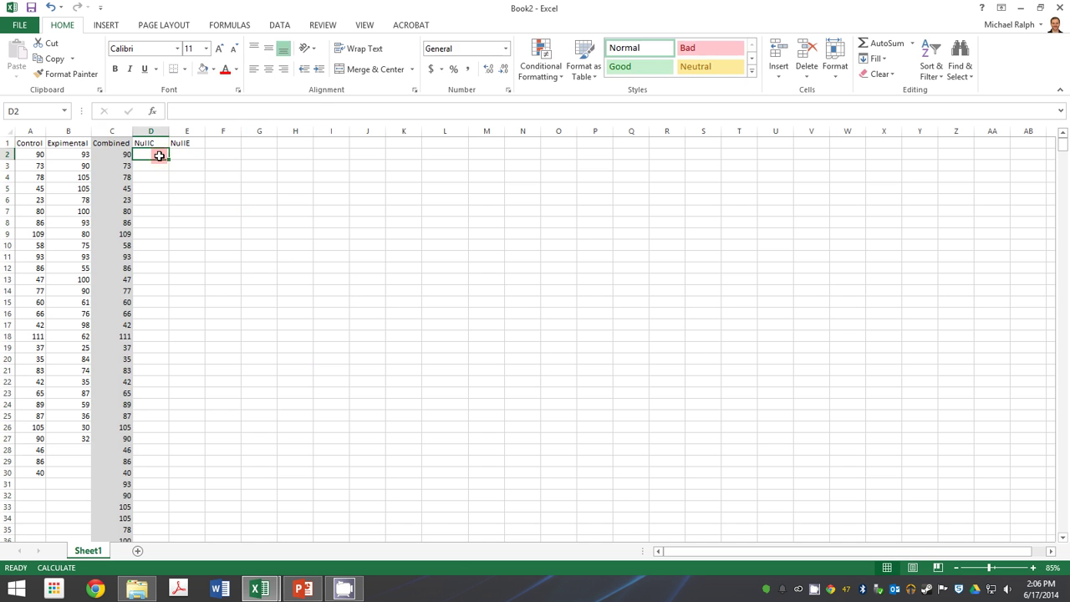
Step: Enter the formula =INDIRECT("C"&RANDBETWEEN(2, 56)) in cell D2 to draw a random value from the Combined column
{"action": "type", "text": "="}
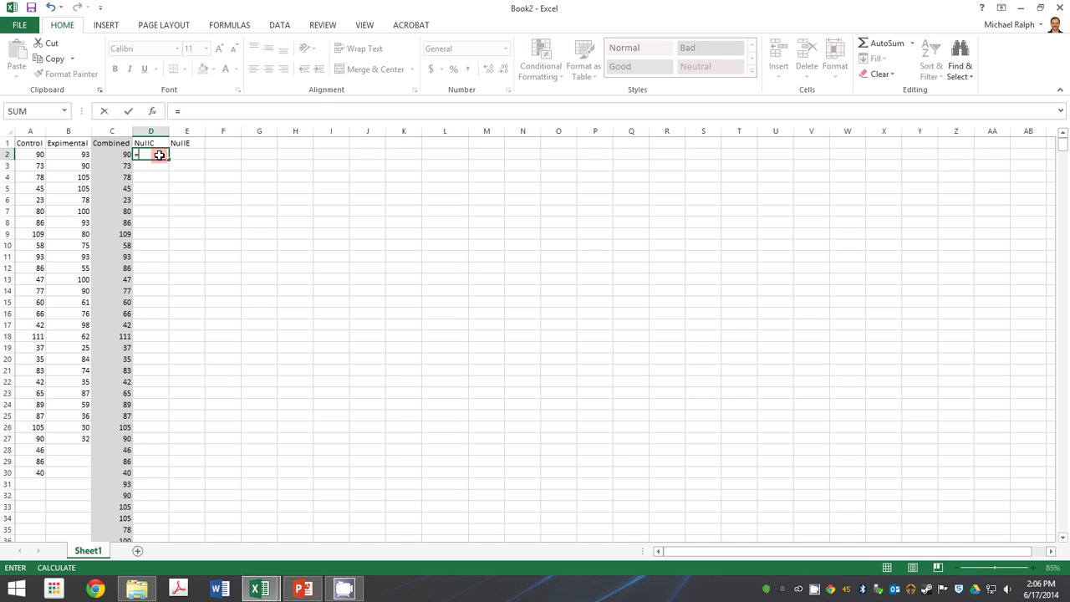
{"action": "type", "text": "ind"}
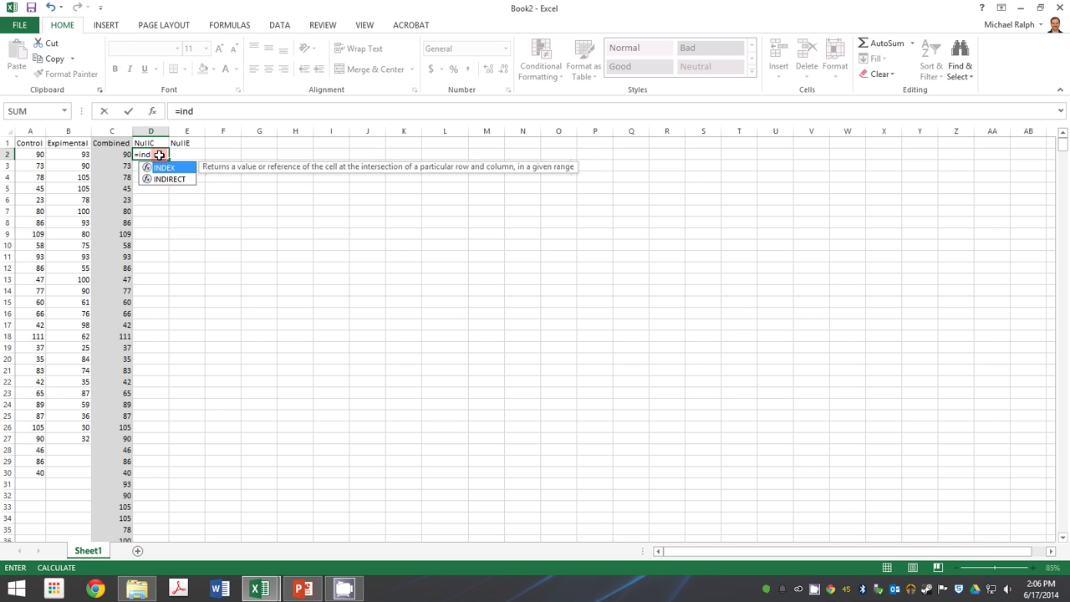
{"action": "double_click", "coordinate": [168, 179]}
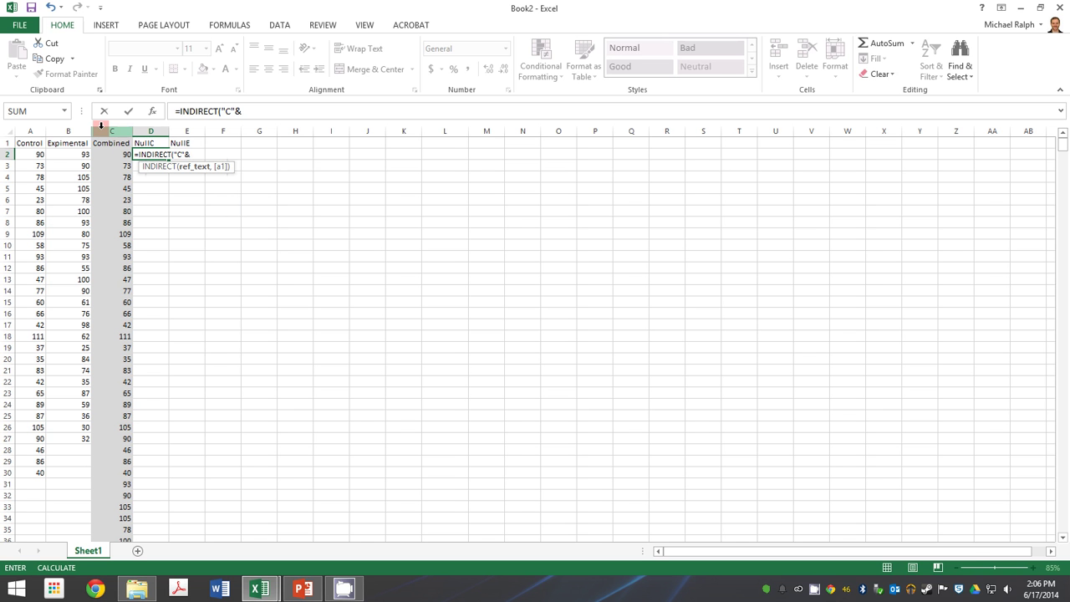
{"action": "type", "text": "rand"}
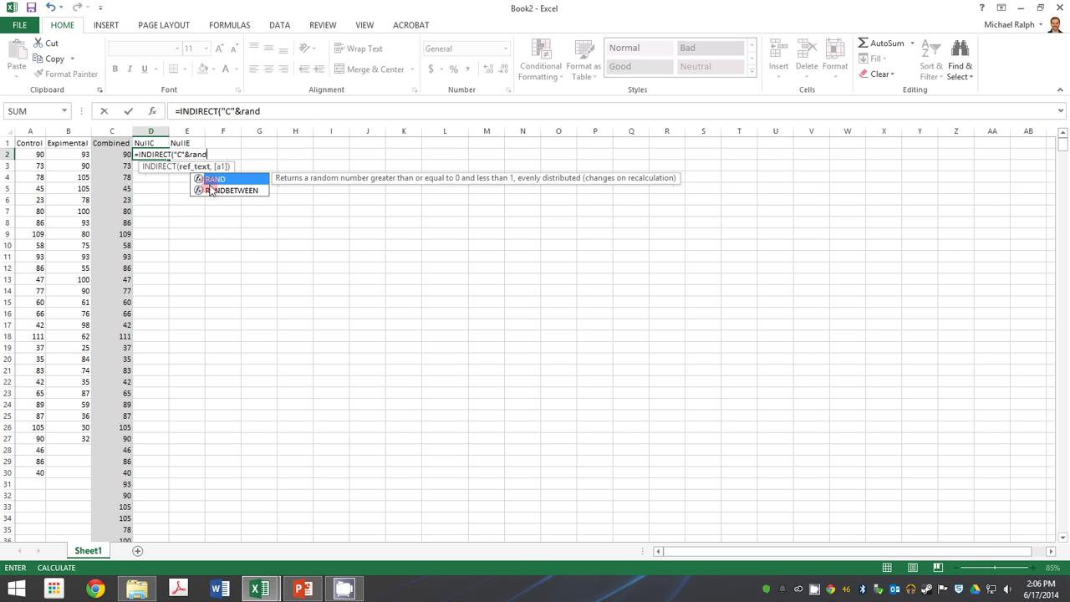
{"action": "double_click", "coordinate": [210, 190]}
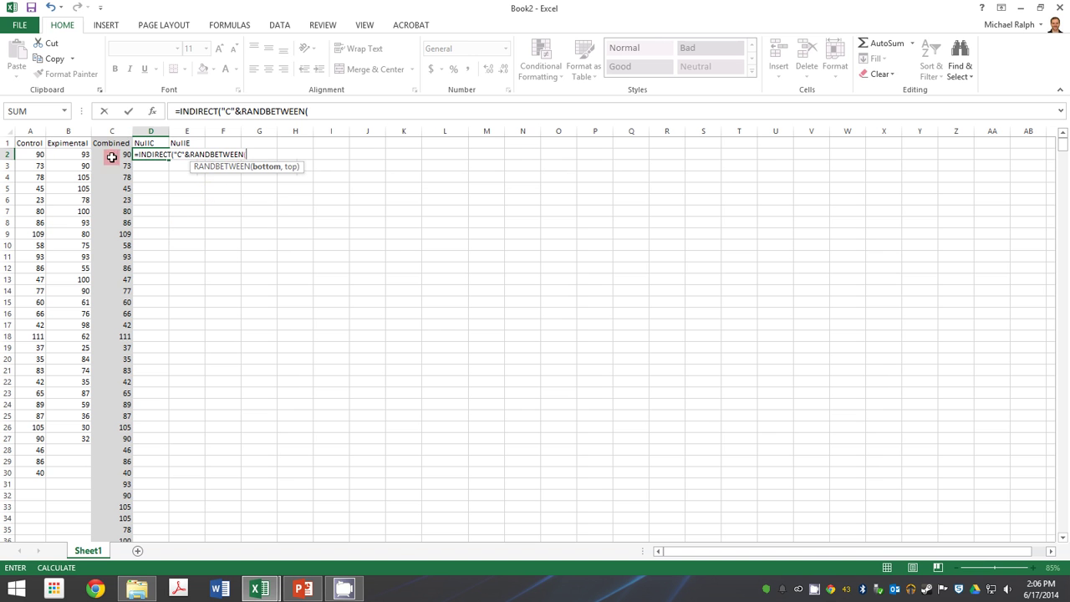
{"action": "type", "text": "2"}
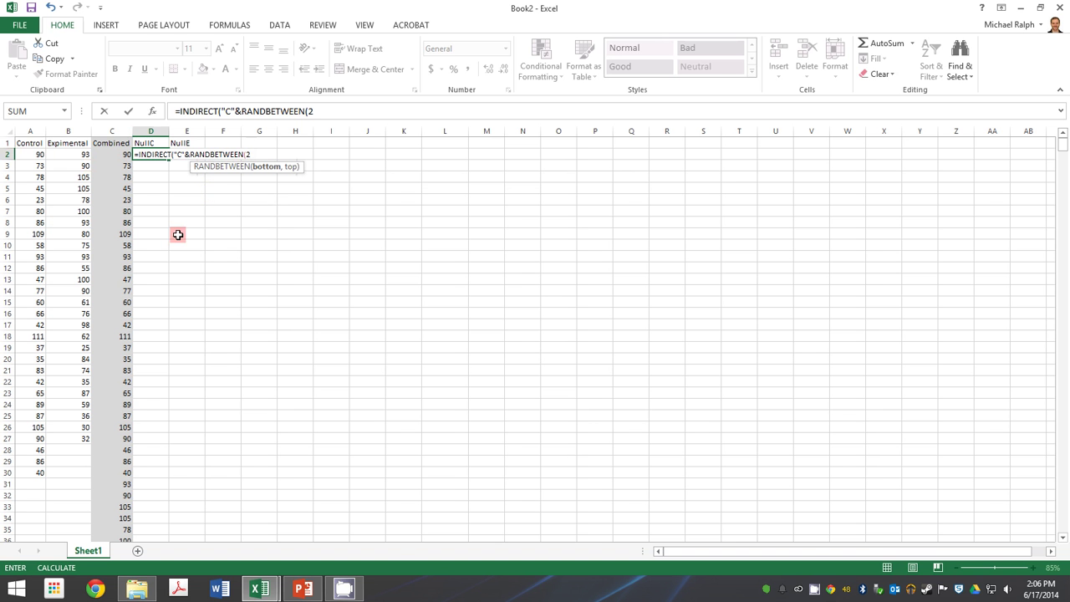
{"action": "type", "text": ","}
{"action": "scroll", "coordinate": [277, 454], "scroll_direction": "down", "scroll_amount": 9}
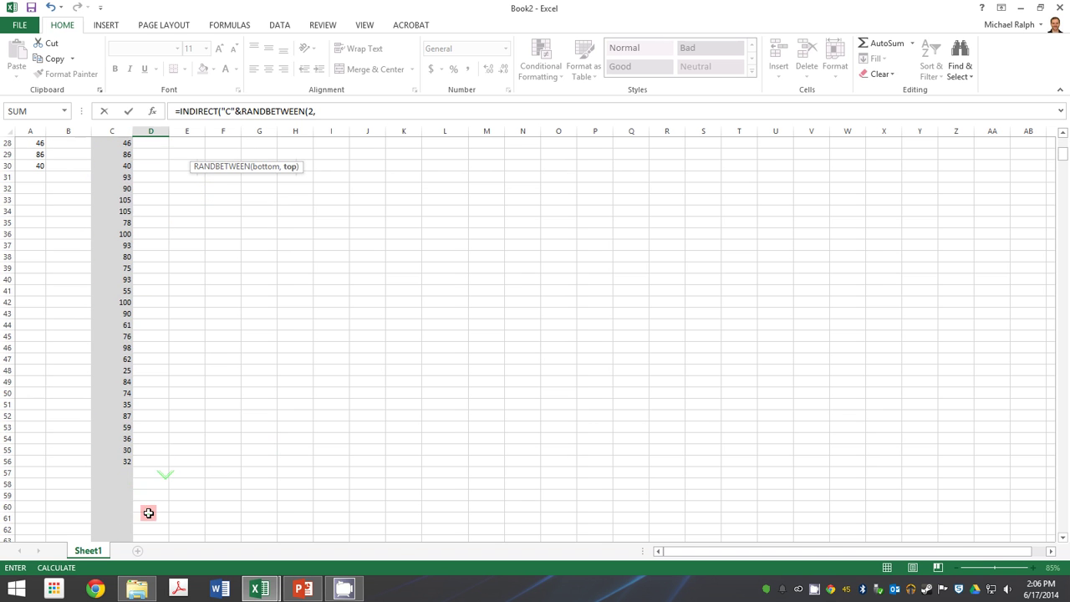
{"action": "type", "text": "5"}
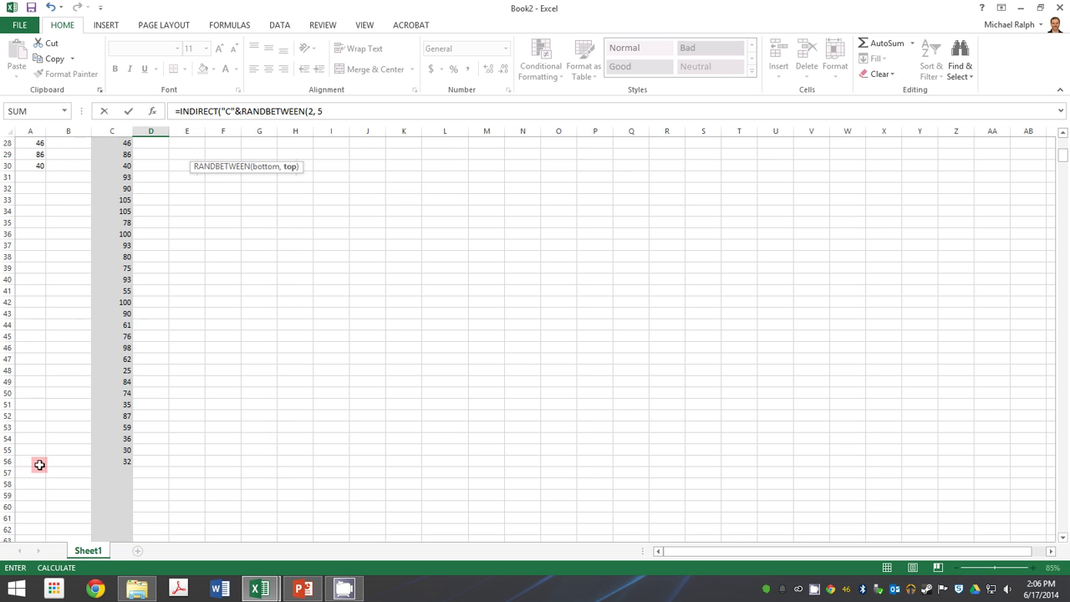
{"action": "type", "text": "6)"}
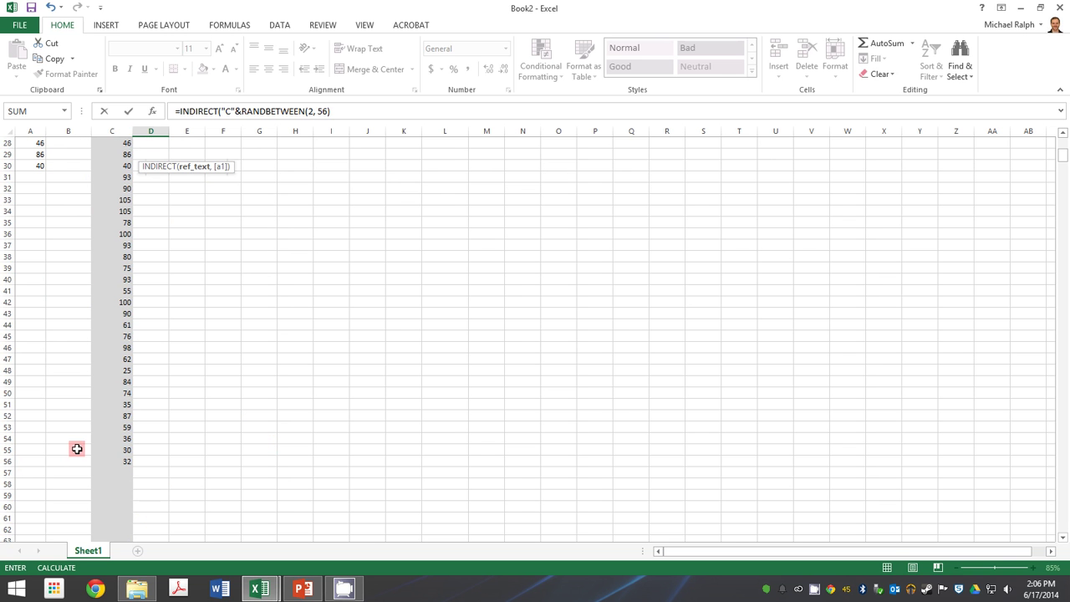
{"action": "type", "text": ")"}
{"action": "key", "text": "Return"}
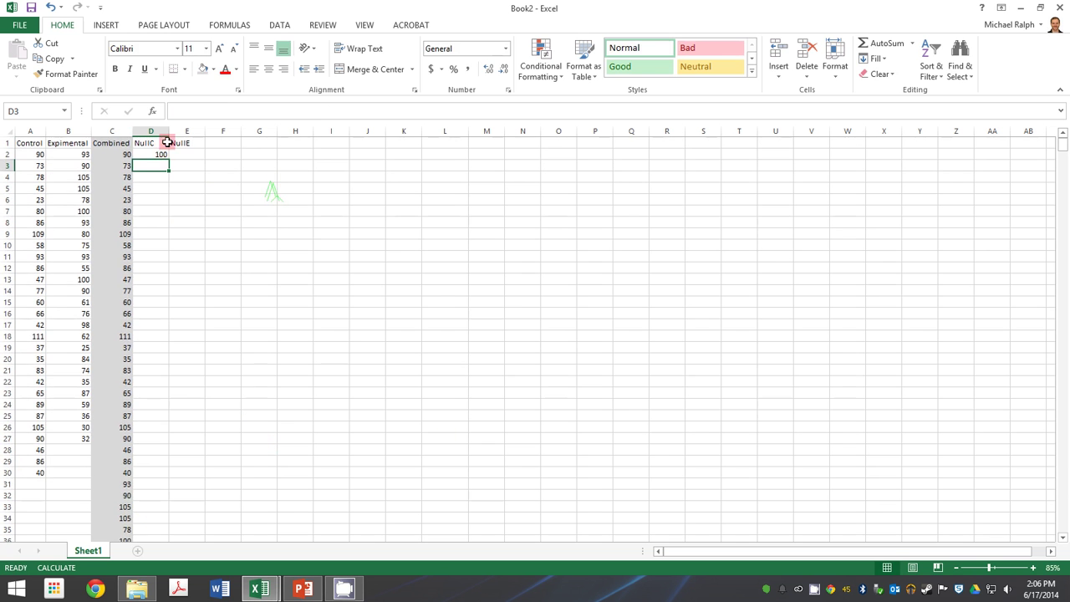
Step: Fill the random-draw formula from D2 down through D30 and across into E2:E27
{"action": "left_click", "coordinate": [159, 154]}
{"action": "left_click_drag", "start_coordinate": [168, 160], "coordinate": [148, 473]}
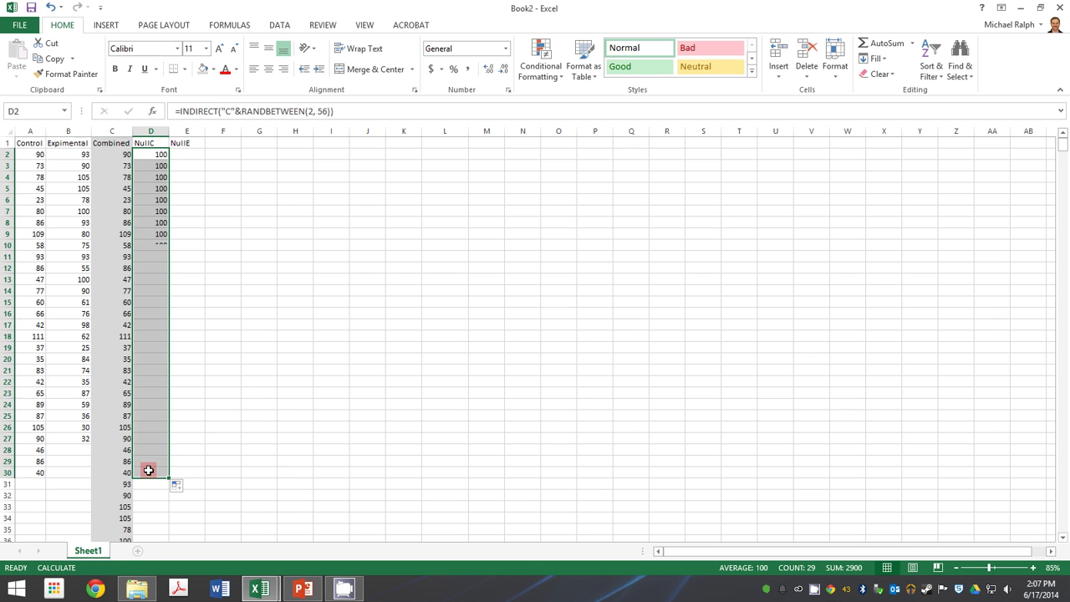
{"action": "left_click", "coordinate": [146, 151]}
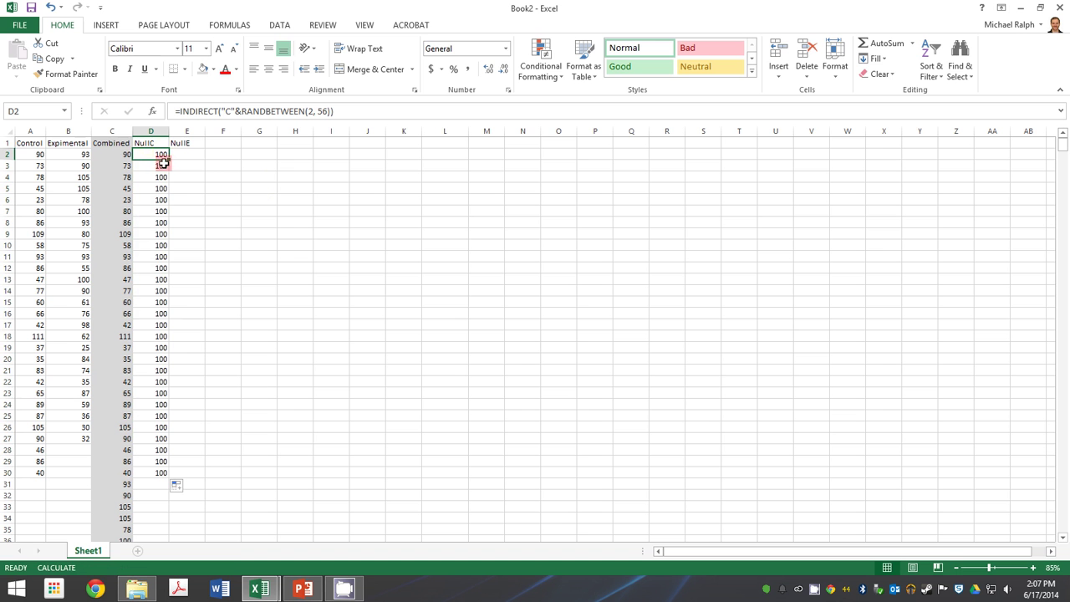
{"action": "left_click_drag", "start_coordinate": [168, 159], "coordinate": [197, 442]}
{"action": "left_click", "coordinate": [197, 156]}
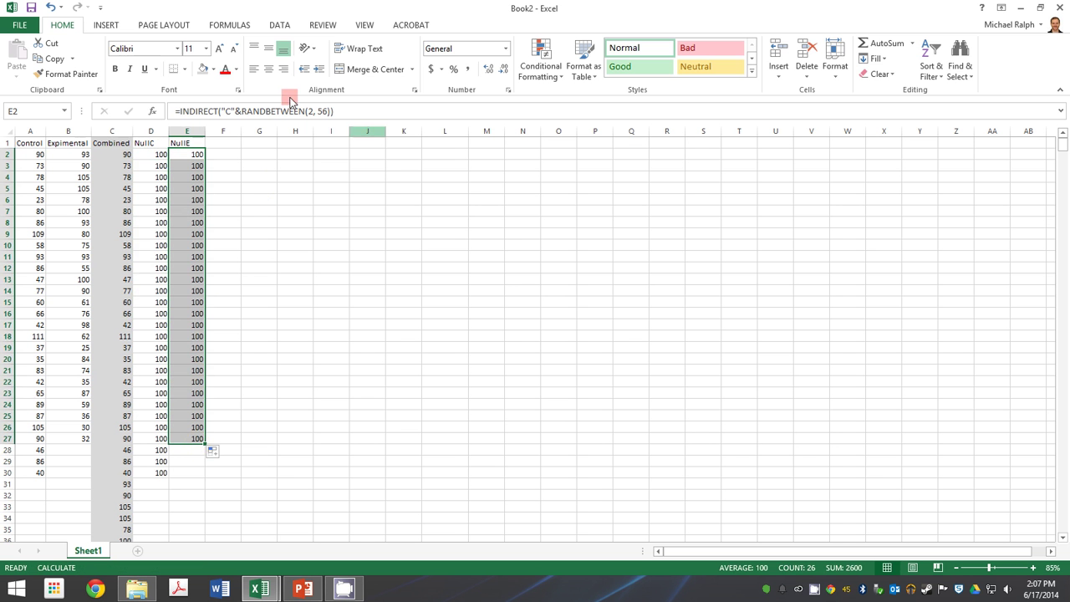
Step: Recalculate the workbook twice to refresh the random draws in the NullC and NullE columns
{"action": "left_click", "coordinate": [229, 24]}
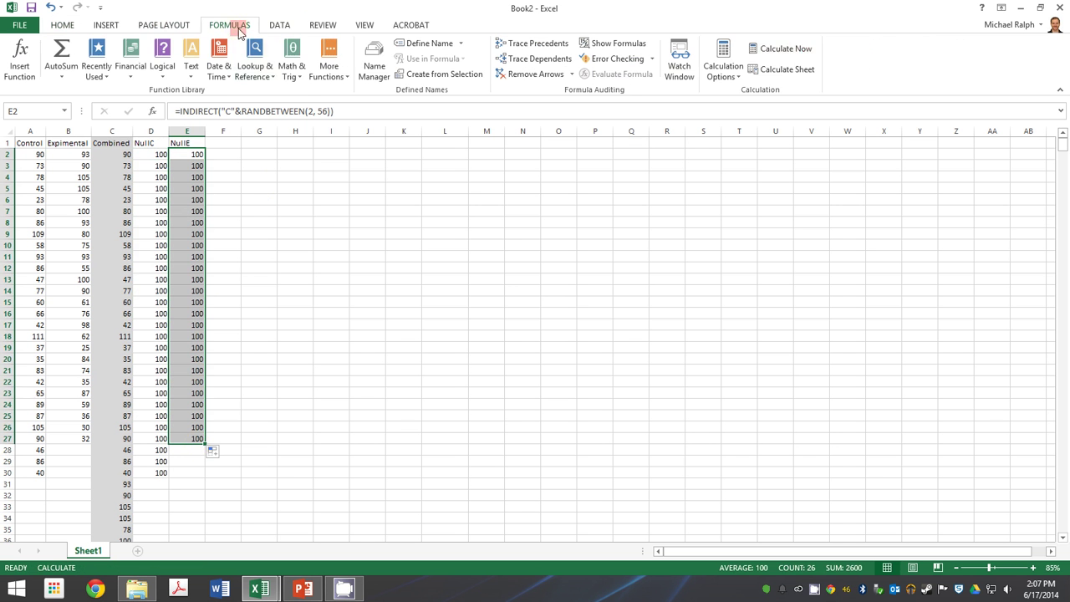
{"action": "left_click", "coordinate": [799, 50]}
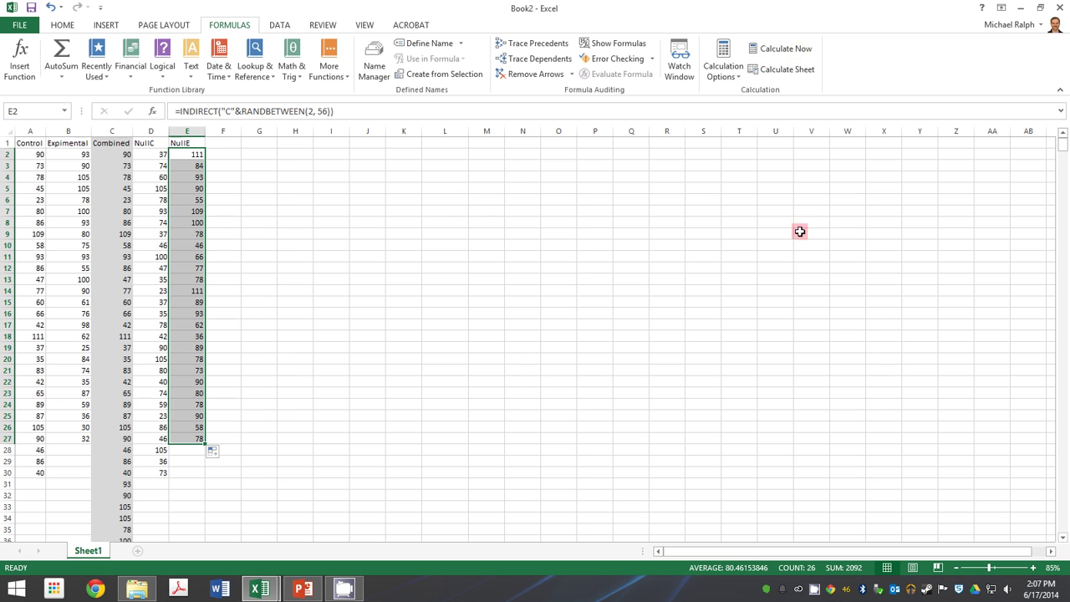
{"action": "left_click", "coordinate": [762, 49]}
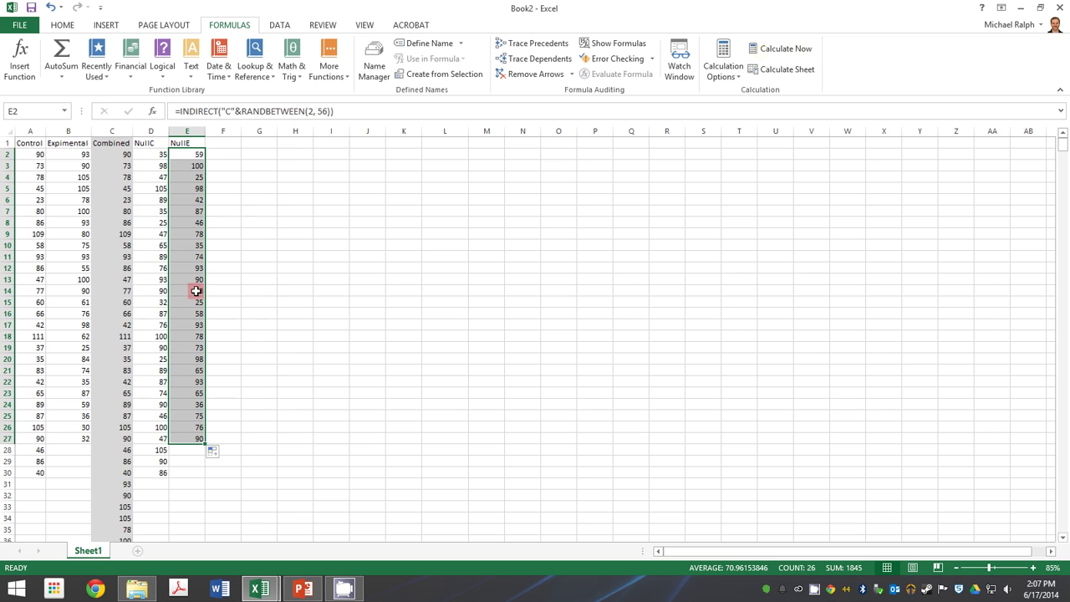
Step: Set up a summary table with the headers "Metric", "Control" and "Exp" in G1:I1 and the row label "Median" in G2
{"action": "left_click", "coordinate": [285, 143]}
{"action": "key", "text": "Left"}
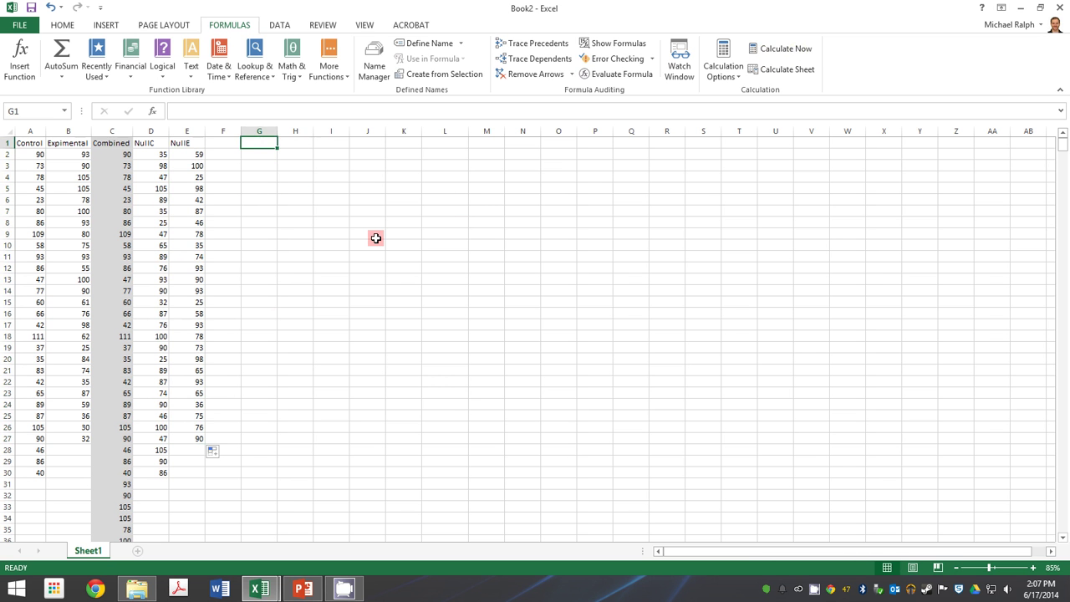
{"action": "type", "text": "Metric"}
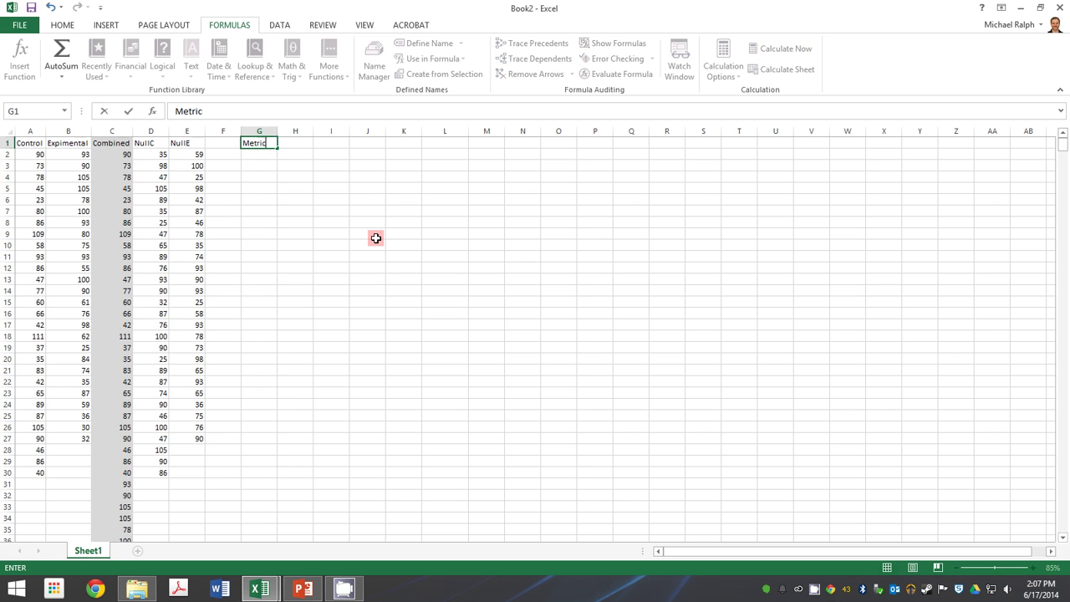
{"action": "key", "text": "Tab"}
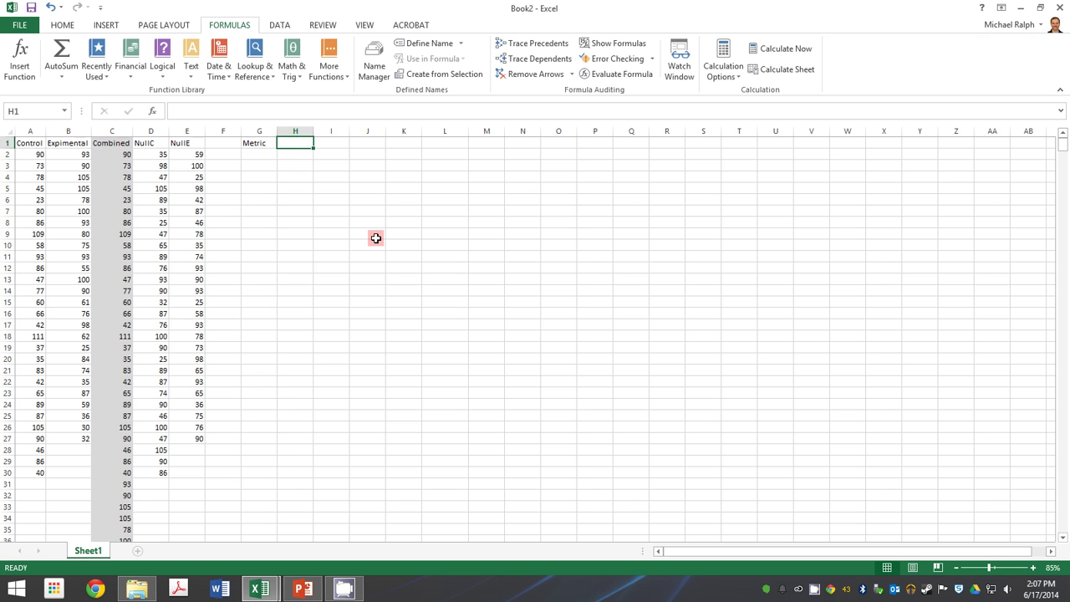
{"action": "type", "text": "Control"}
{"action": "key", "text": "Tab"}
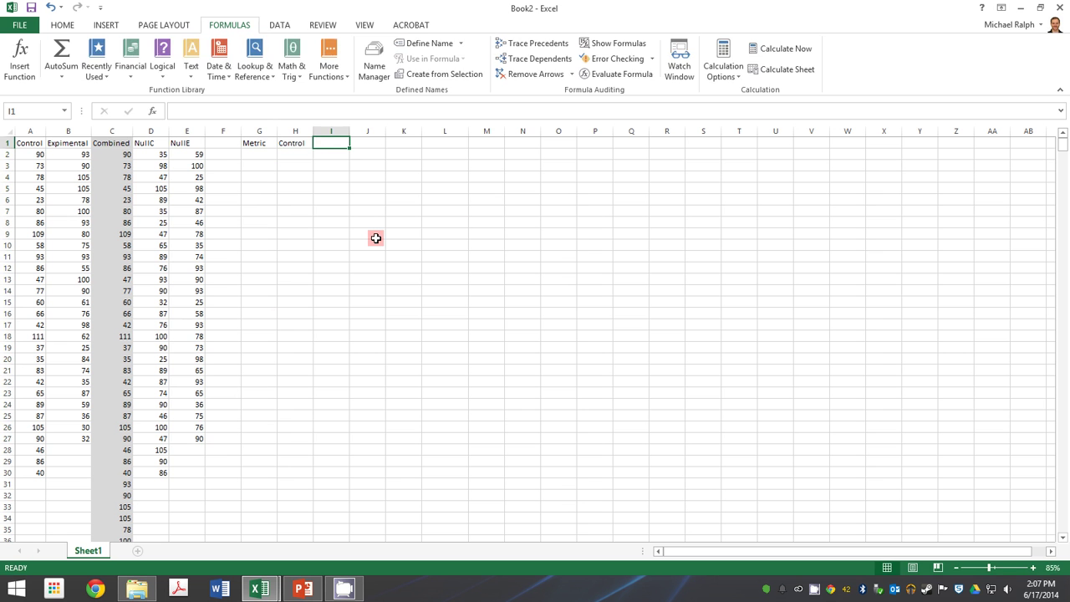
{"action": "type", "text": "Exp"}
{"action": "key", "text": "Return"}
{"action": "type", "text": "Median"}
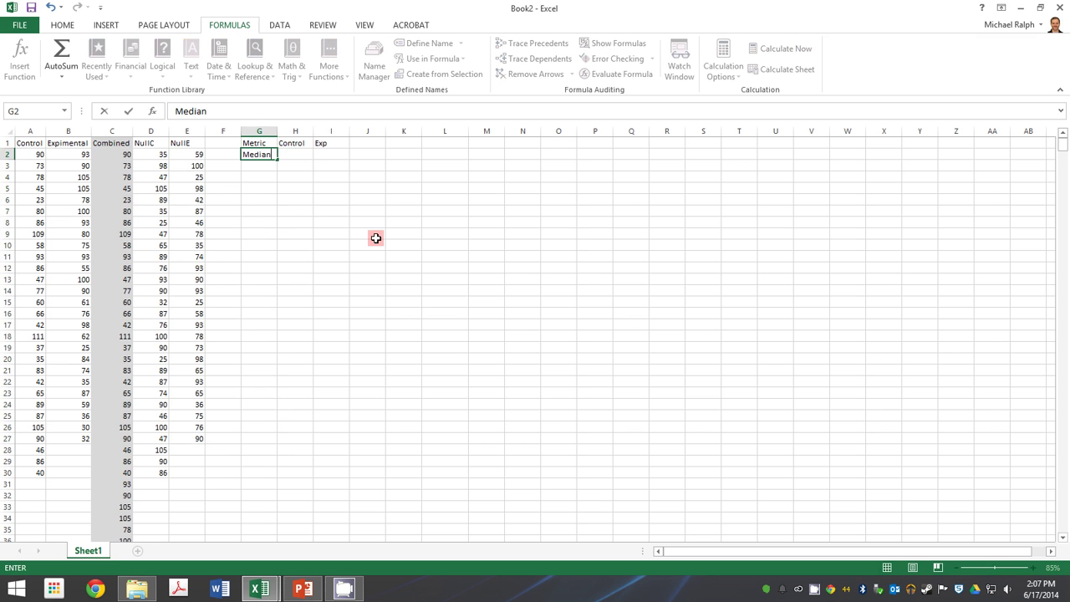
{"action": "key", "text": "Tab"}
Step: Calculate the Control median in H2 with =MEDIAN(A2:A30)
{"action": "type", "text": "=meidan"}
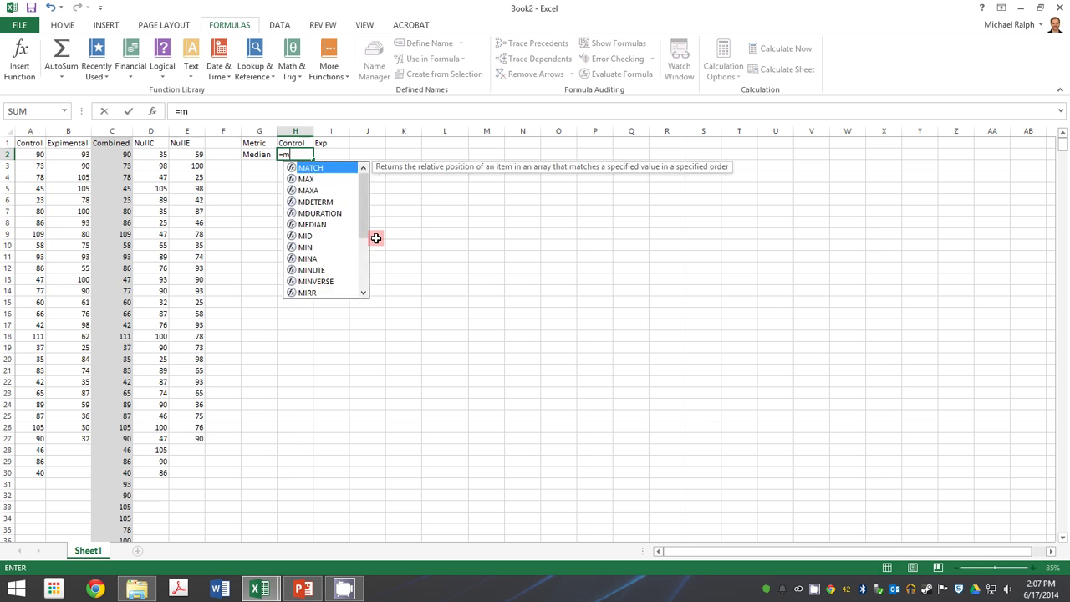
{"action": "key", "text": "BackSpace"}
{"action": "key", "text": "BackSpace"}
{"action": "type", "text": "dian("}
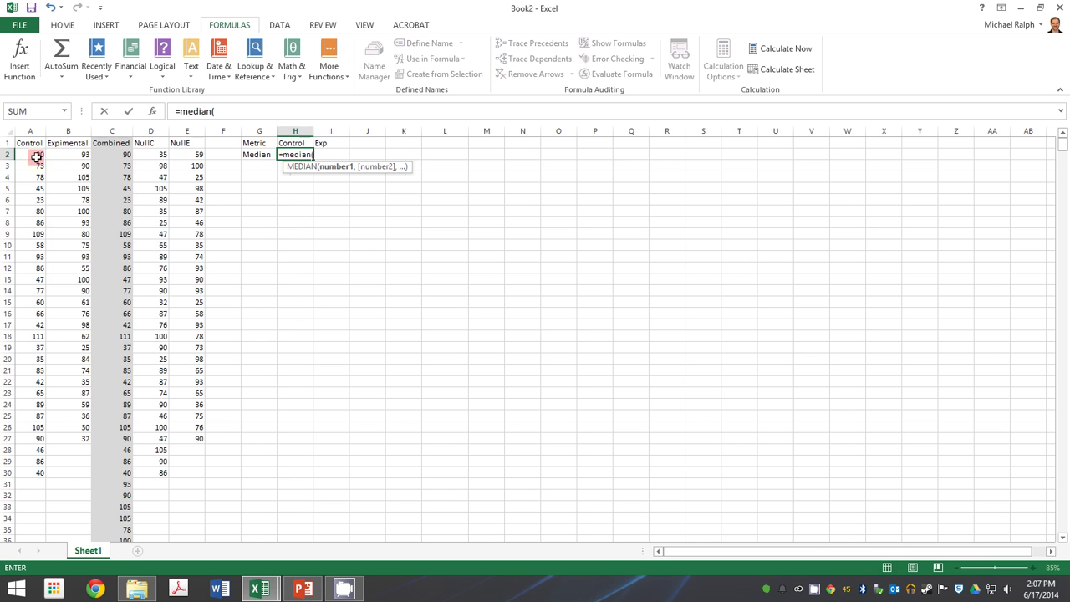
{"action": "left_click_drag", "start_coordinate": [37, 154], "coordinate": [37, 474]}
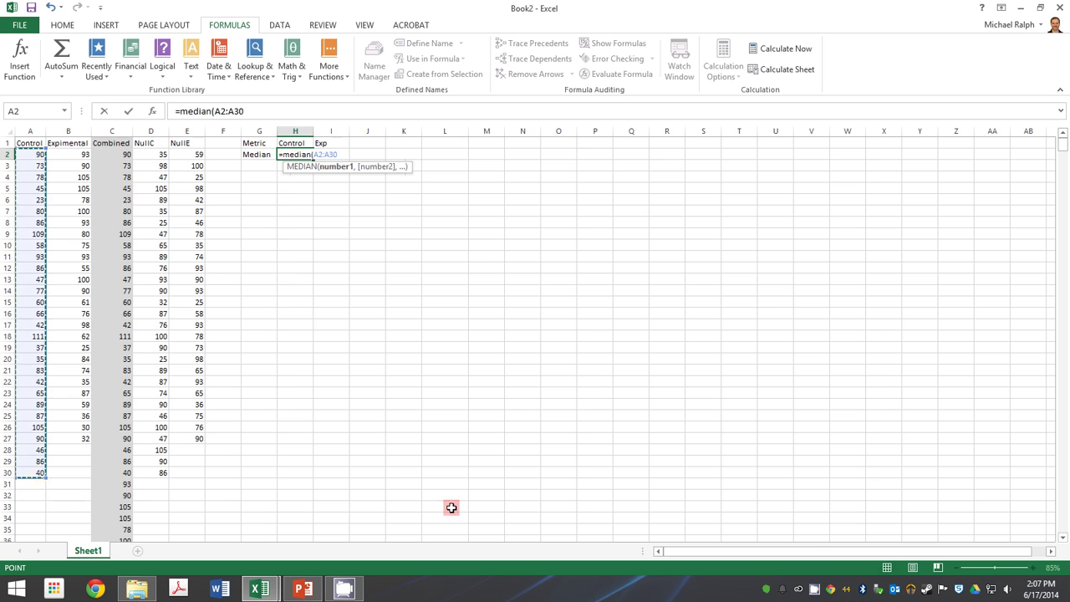
{"action": "key", "text": "Tab"}
Step: Calculate the experimental median in I2 with =MEDIAN(B2:B27)
{"action": "type", "text": "=mei"}
{"action": "key", "text": "BackSpace"}
{"action": "type", "text": "d"}
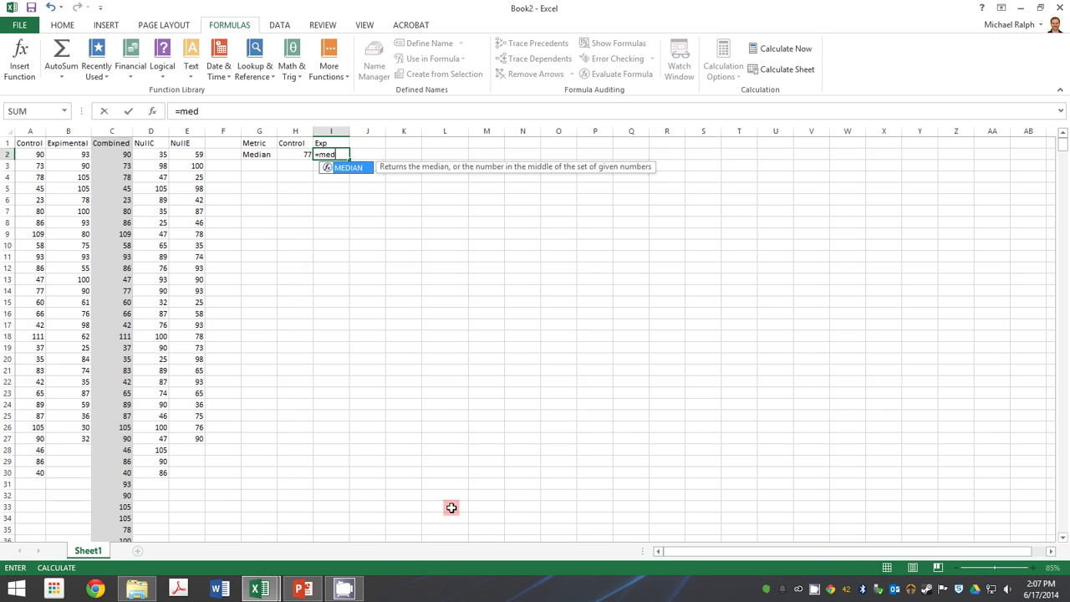
{"action": "type", "text": "ian("}
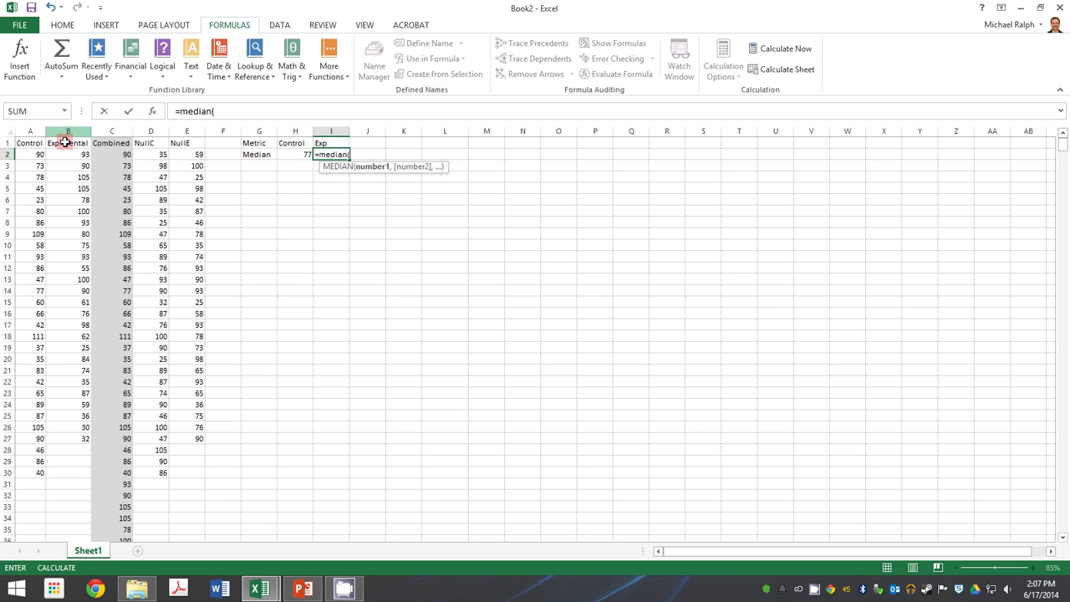
{"action": "left_click", "coordinate": [71, 154]}
{"action": "left_click_drag", "start_coordinate": [71, 154], "coordinate": [76, 437]}
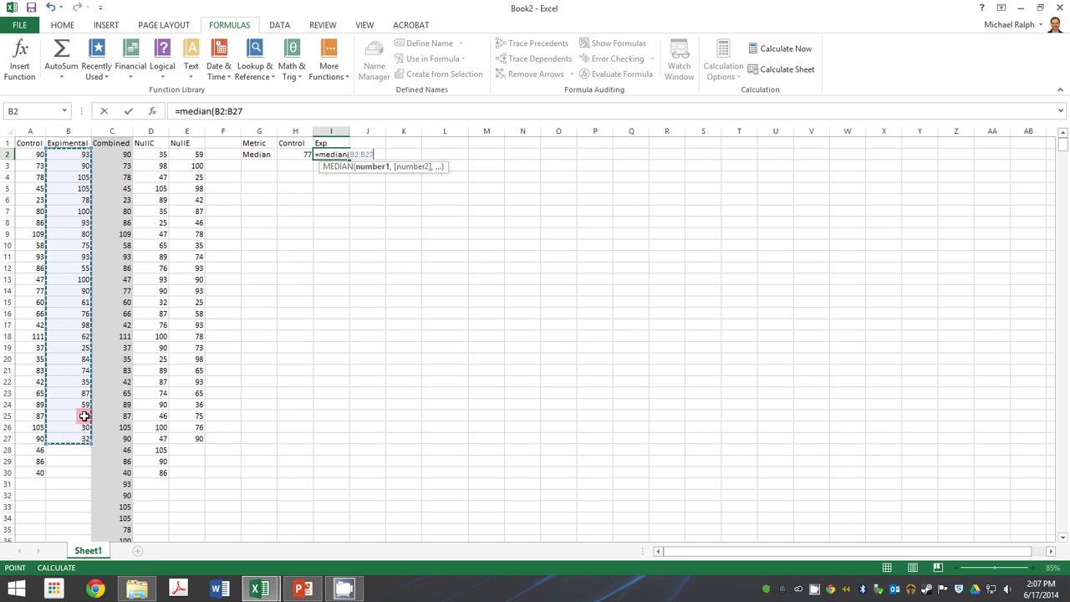
{"action": "key", "text": "Return"}
Step: Label G3 "difference" and enter the absolute difference of the two medians, =ABS(H2-I2), in H3
{"action": "type", "text": "differe"}
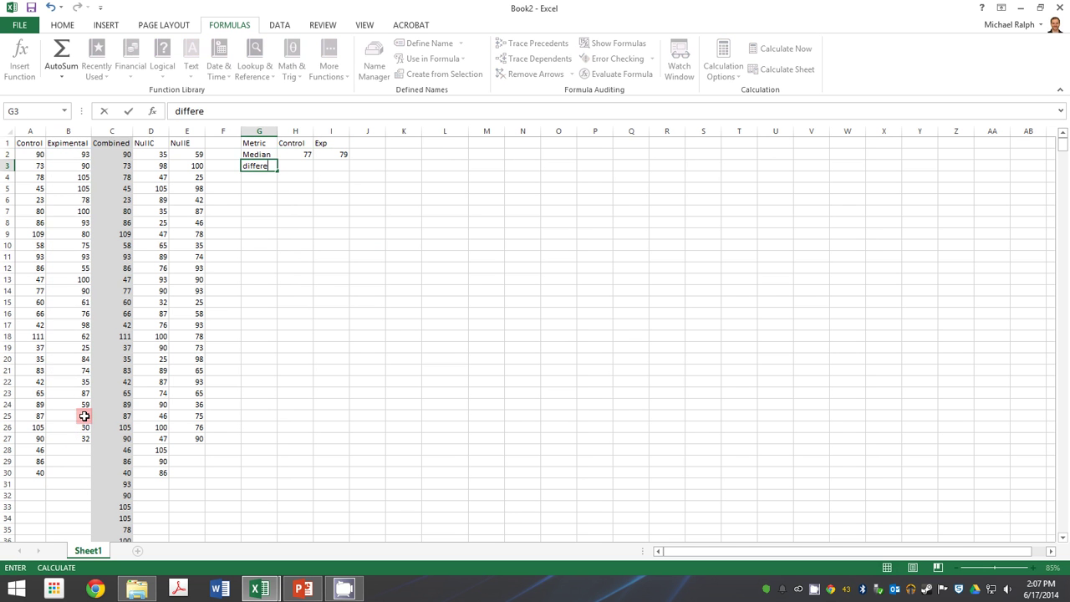
{"action": "type", "text": "nce"}
{"action": "key", "text": "Tab"}
{"action": "type", "text": "=abs("}
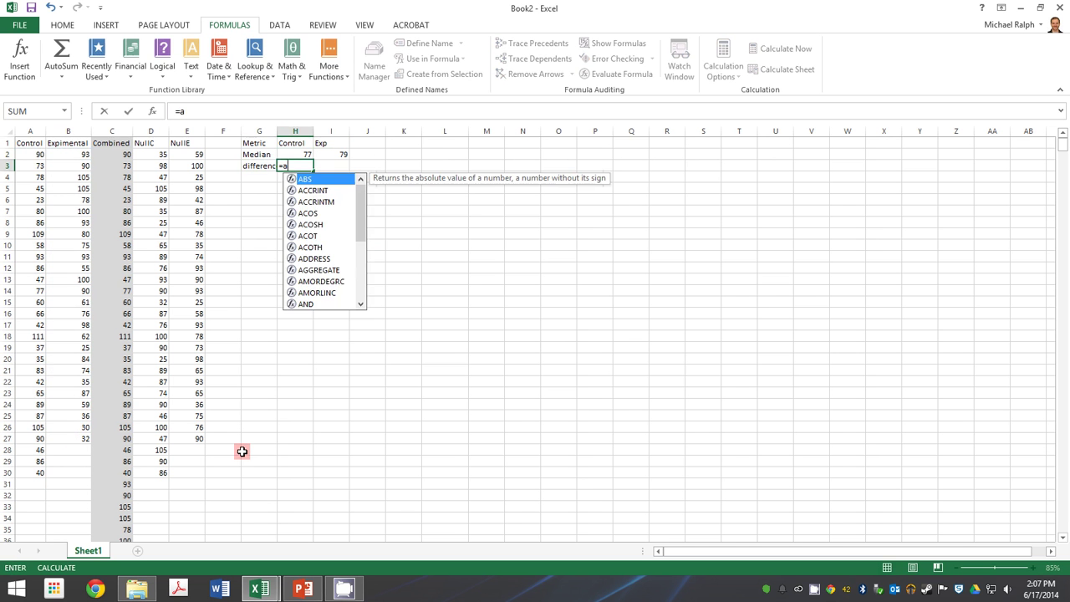
{"action": "left_click", "coordinate": [304, 155]}
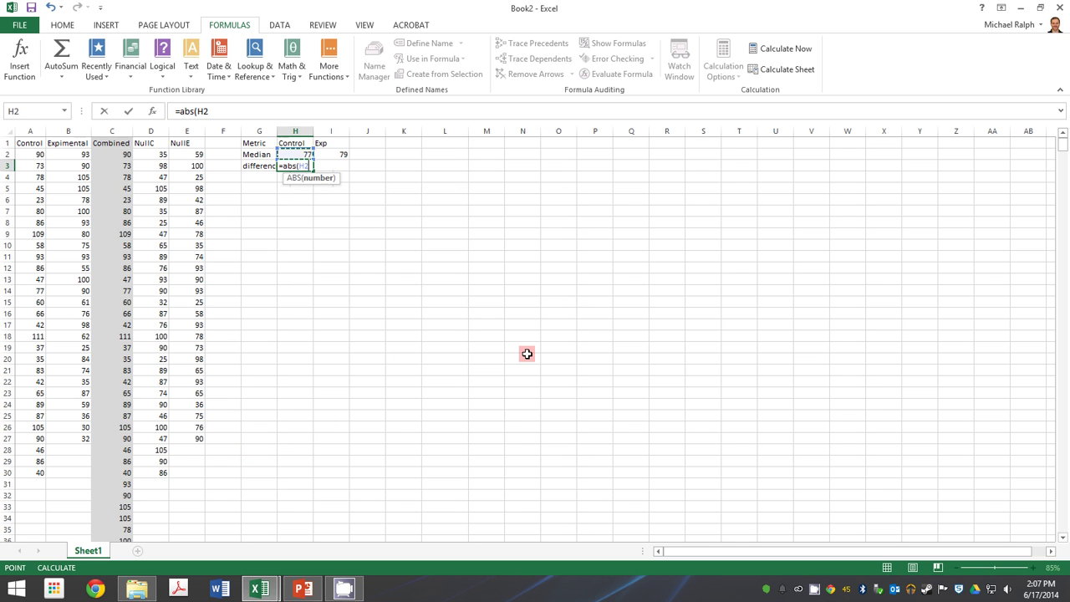
{"action": "left_click", "coordinate": [338, 157]}
{"action": "key", "text": "Return"}
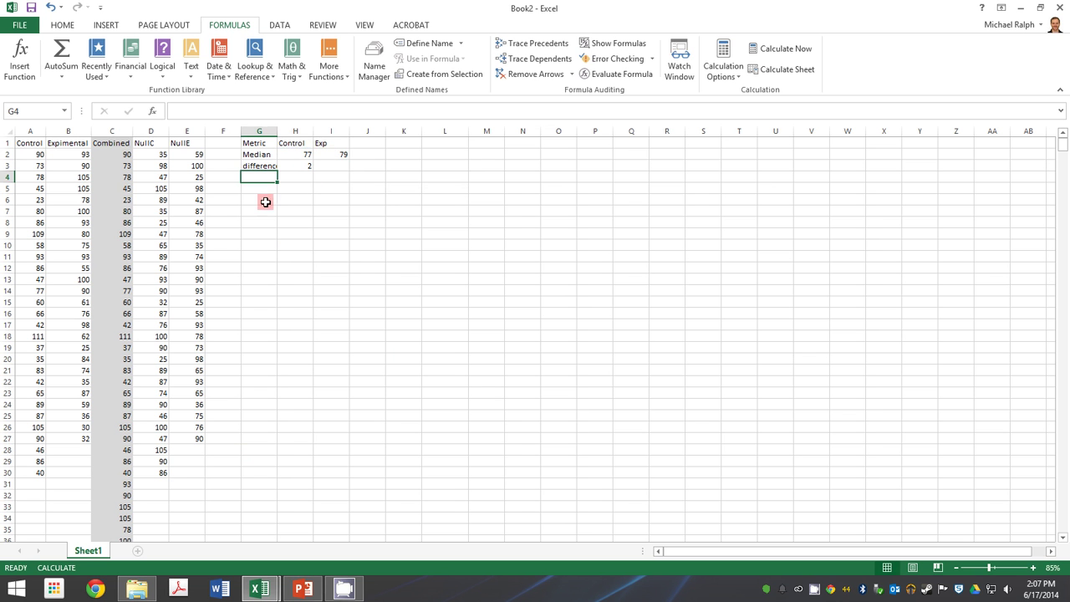
Step: Add the headers "NullC" and "NullE" in H6:I6 for a second set of medians
{"action": "left_click", "coordinate": [292, 199]}
{"action": "type", "text": "NullC"}
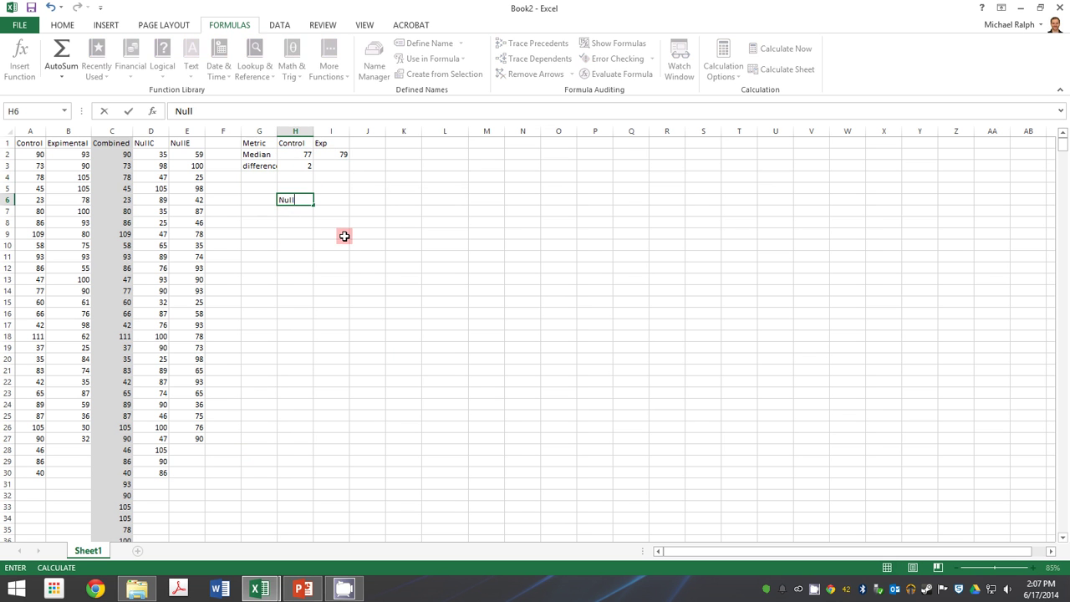
{"action": "key", "text": "Tab"}
{"action": "type", "text": "NullE"}
{"action": "key", "text": "Return"}
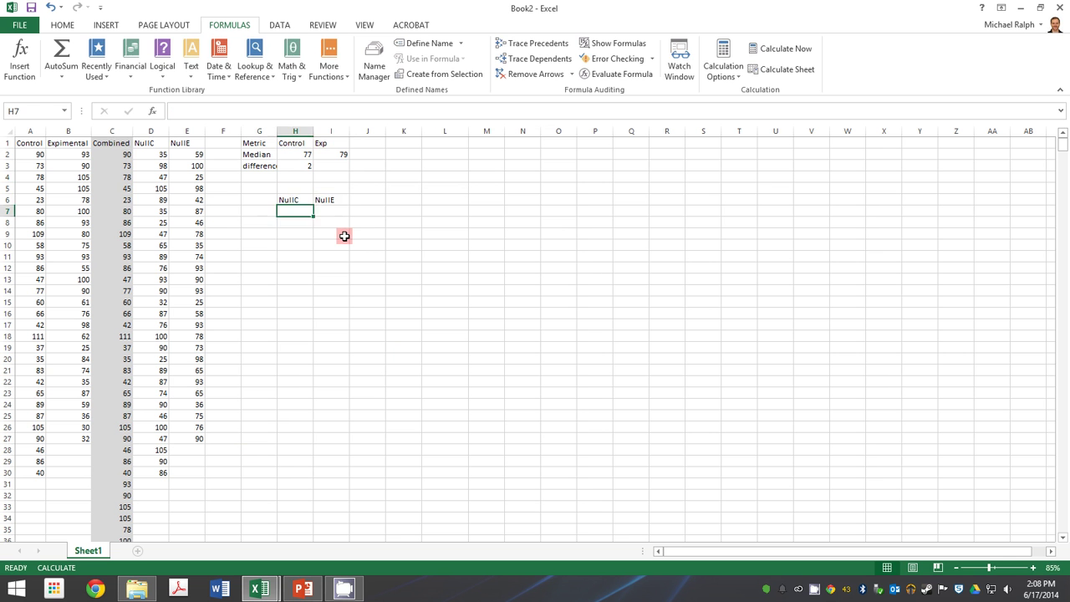
Step: Calculate the NullC median in H7 with =MEDIAN(D2:D30)
{"action": "key", "text": "Left"}
{"action": "key", "text": "Right"}
{"action": "type", "text": "=median"}
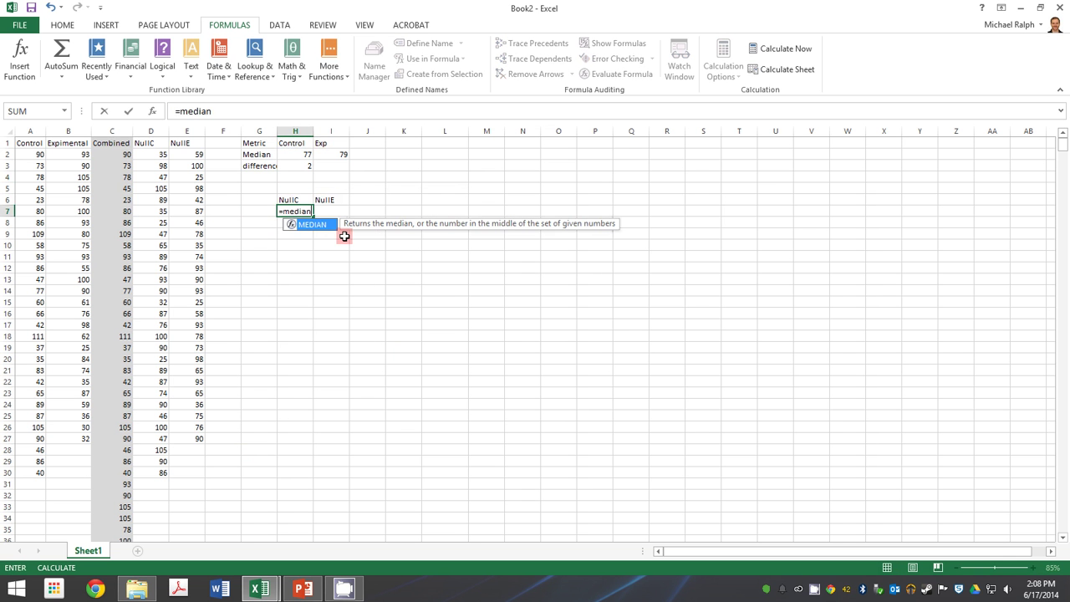
{"action": "type", "text": "("}
{"action": "left_click", "coordinate": [159, 154]}
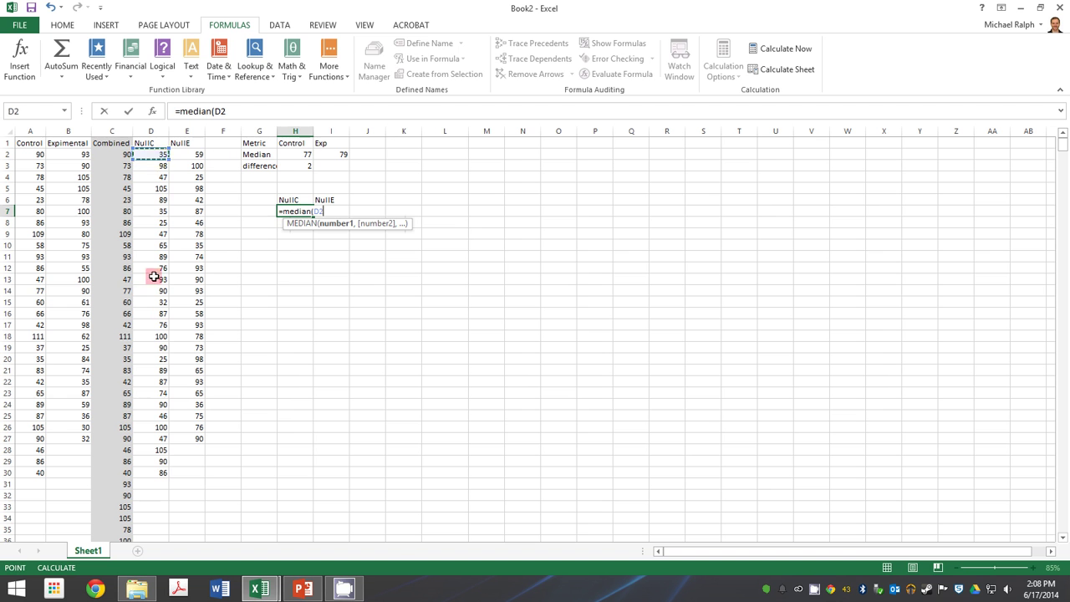
{"action": "left_click_drag", "start_coordinate": [155, 277], "coordinate": [150, 472]}
{"action": "key", "text": "Tab"}
Step: Calculate the NullE median in I7 with =MEDIAN(E2:E27)
{"action": "type", "text": "="}
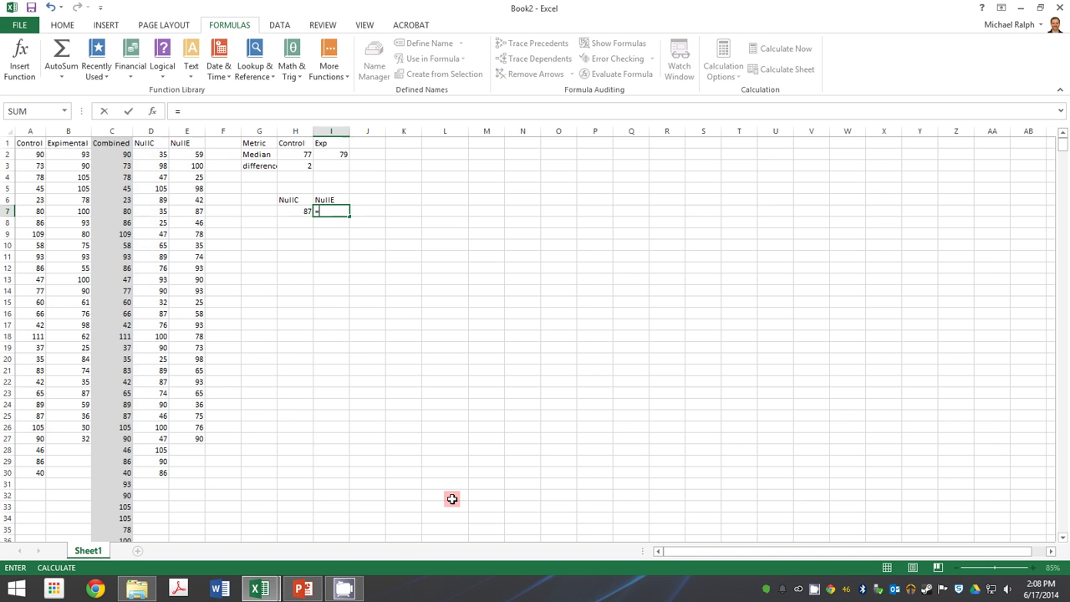
{"action": "type", "text": "median("}
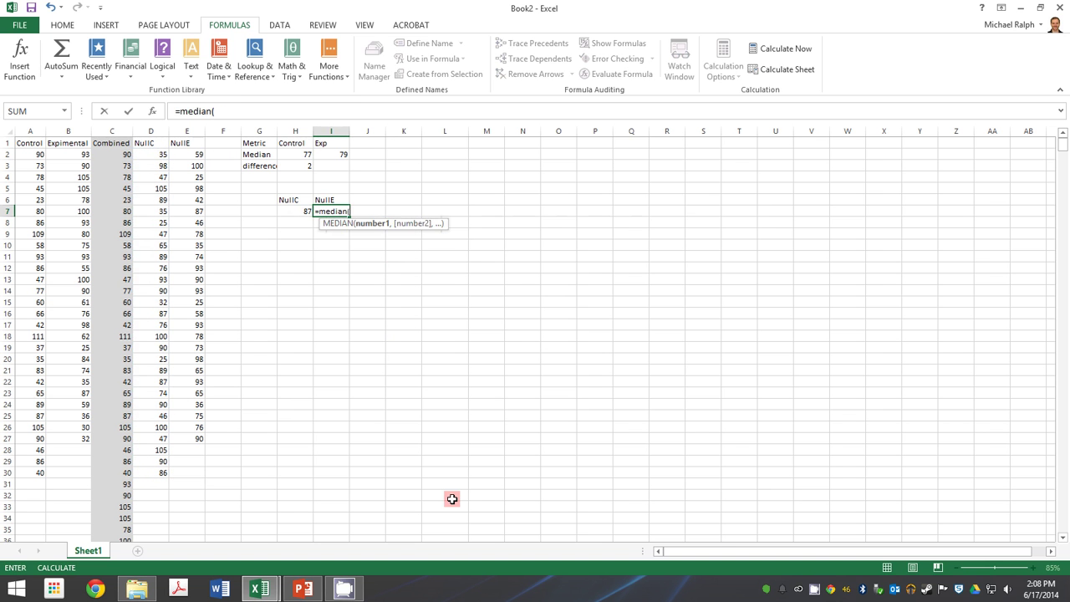
{"action": "left_click", "coordinate": [184, 154]}
{"action": "left_click_drag", "start_coordinate": [203, 381], "coordinate": [199, 439]}
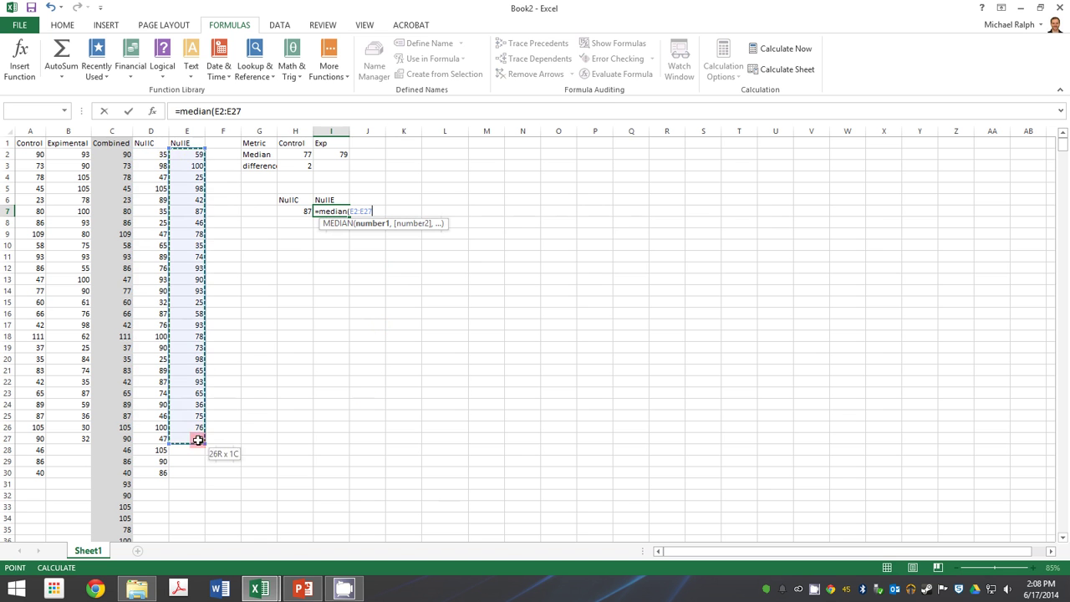
{"action": "key", "text": "Return"}
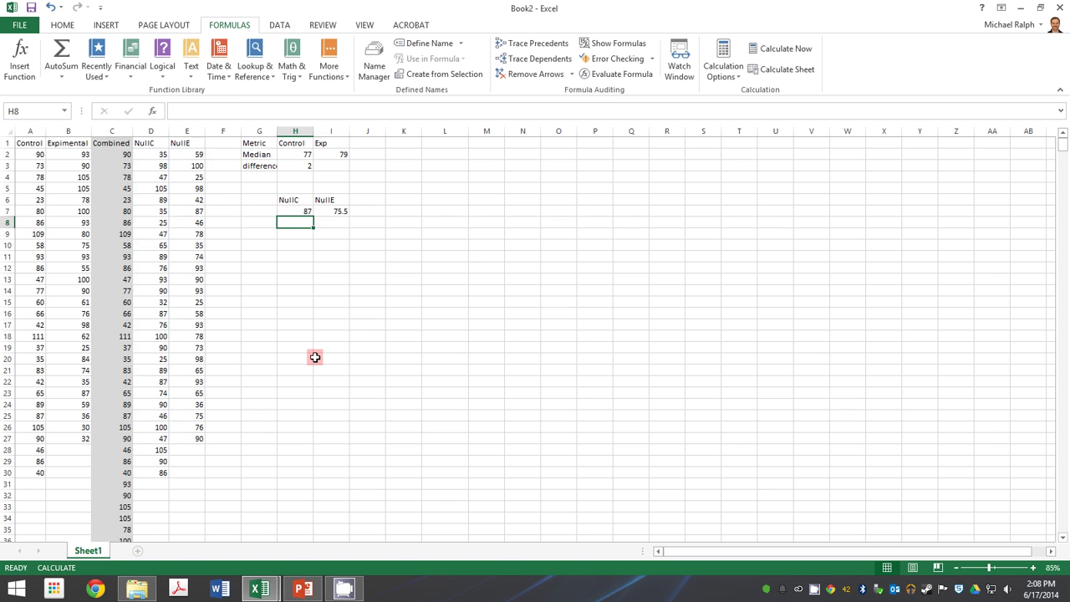
Step: Enter the absolute difference of the two null medians, =ABS(H7-I7), in H8
{"action": "type", "text": "=abs("}
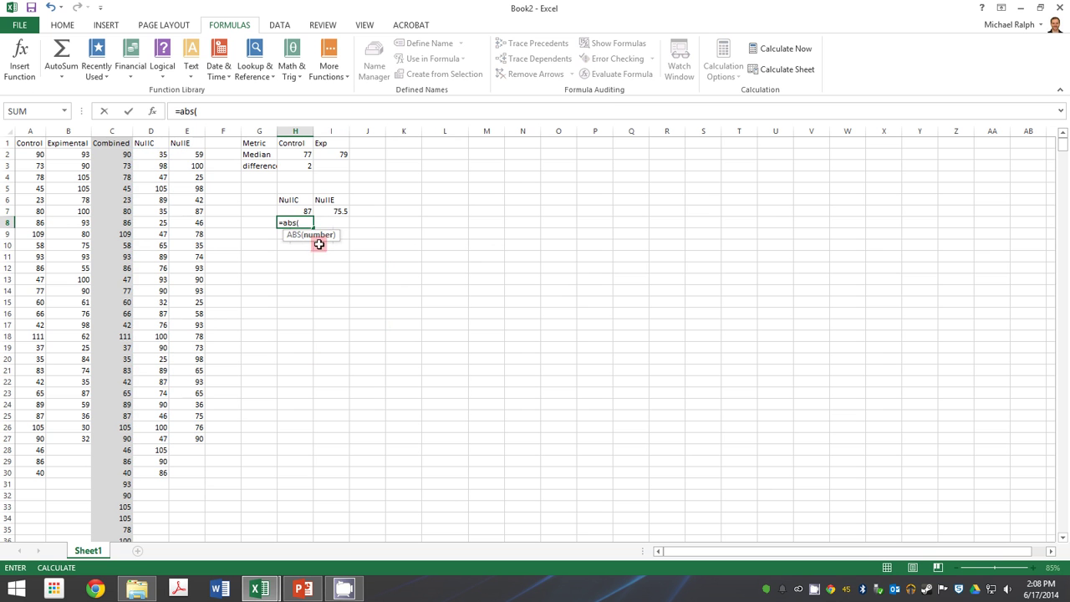
{"action": "left_click", "coordinate": [306, 212]}
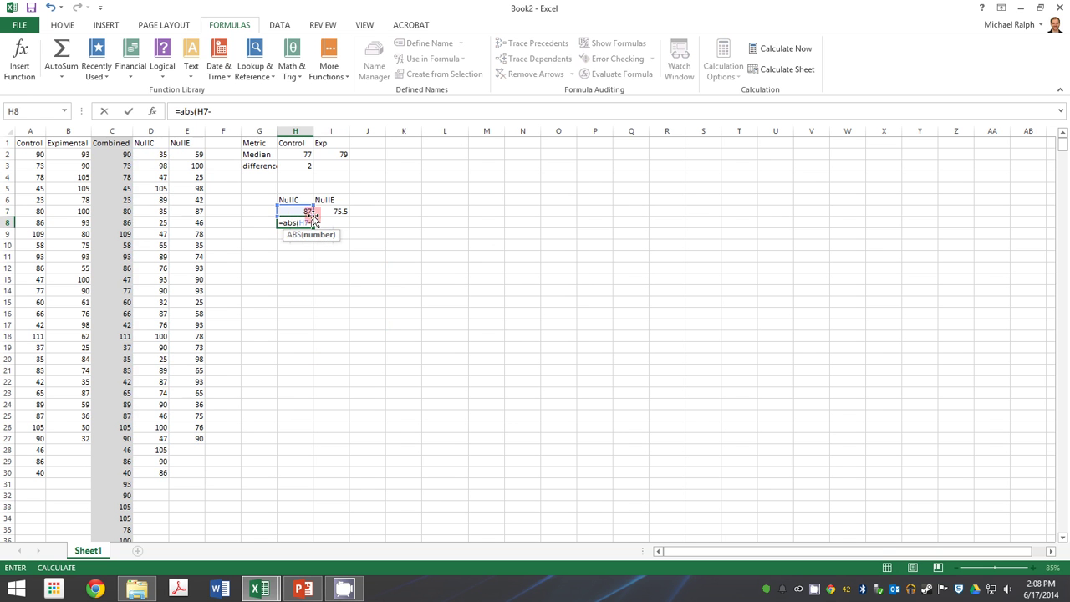
{"action": "type", "text": "-"}
{"action": "left_click", "coordinate": [339, 211]}
{"action": "key", "text": "Return"}
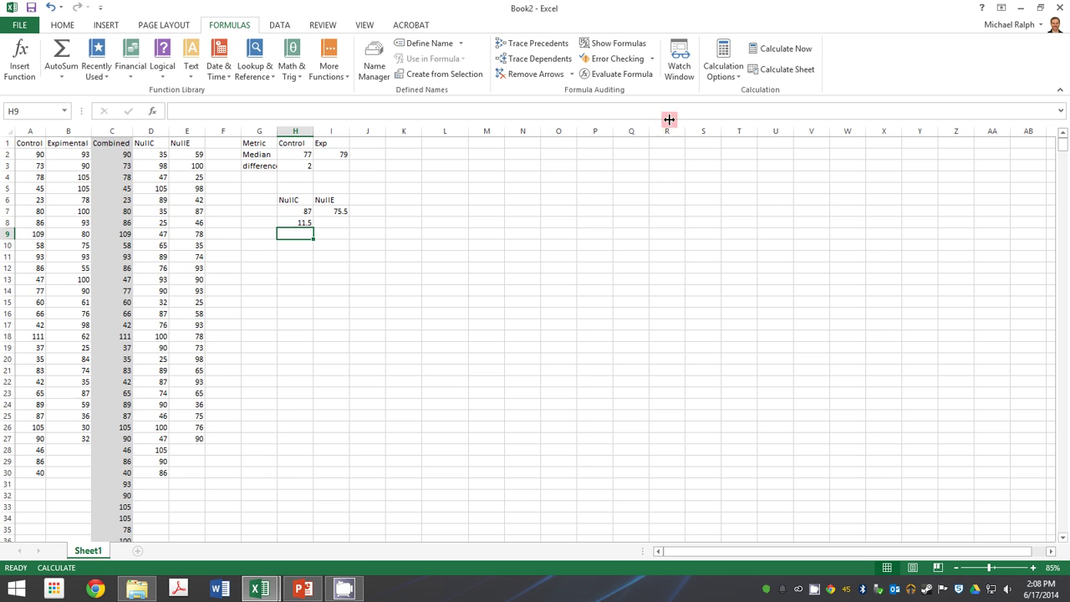
Step: Recalculate the workbook several times to redraw the null samples and compare their median difference with the observed one
{"action": "left_click", "coordinate": [776, 51]}
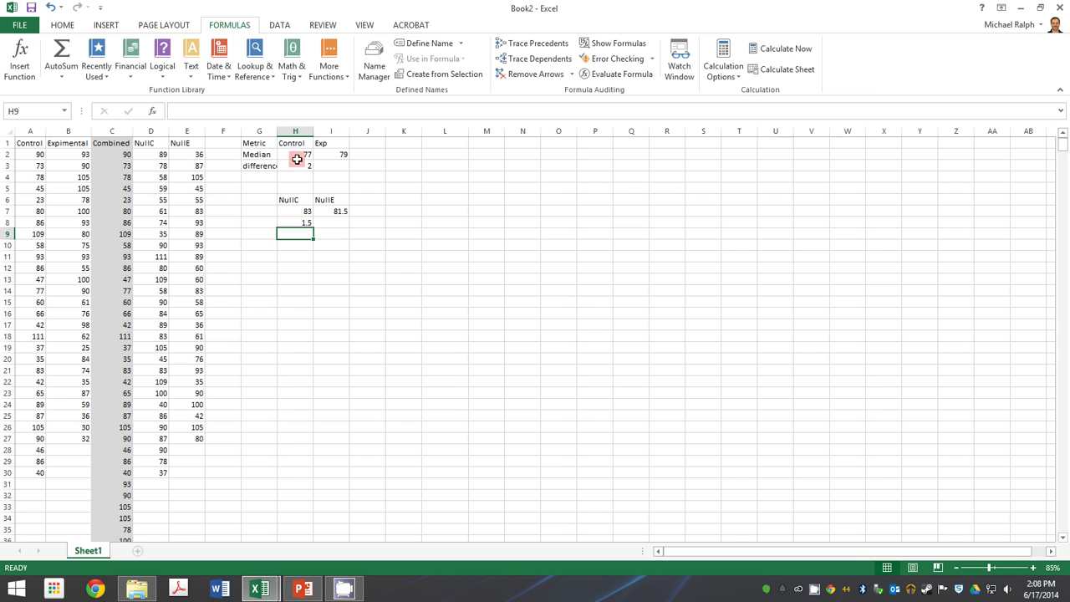
{"action": "left_click", "coordinate": [804, 52]}
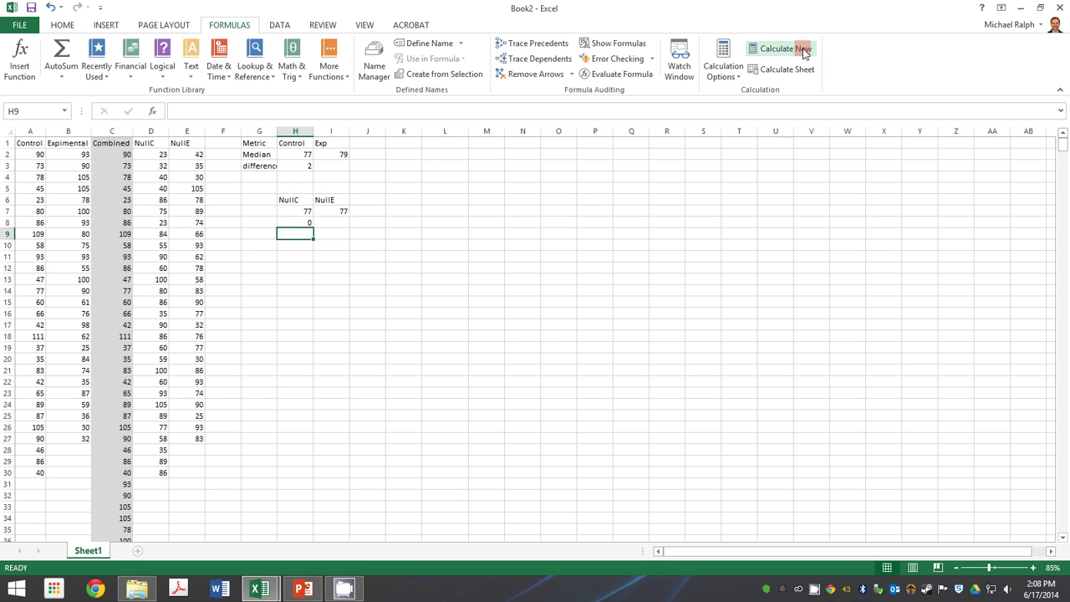
{"action": "left_click", "coordinate": [805, 51]}
{"action": "left_click", "coordinate": [805, 52]}
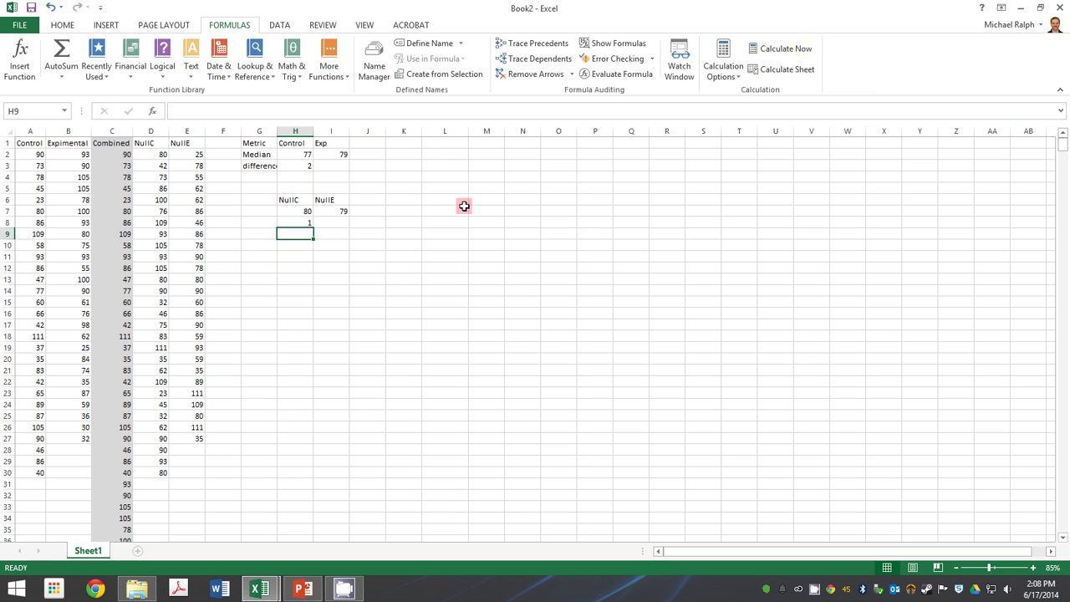
Step: Start a trial table with the headers "Trial" and "Difference" in K1:L1
{"action": "left_click", "coordinate": [402, 152]}
{"action": "key", "text": "Up"}
{"action": "type", "text": "Tr"}
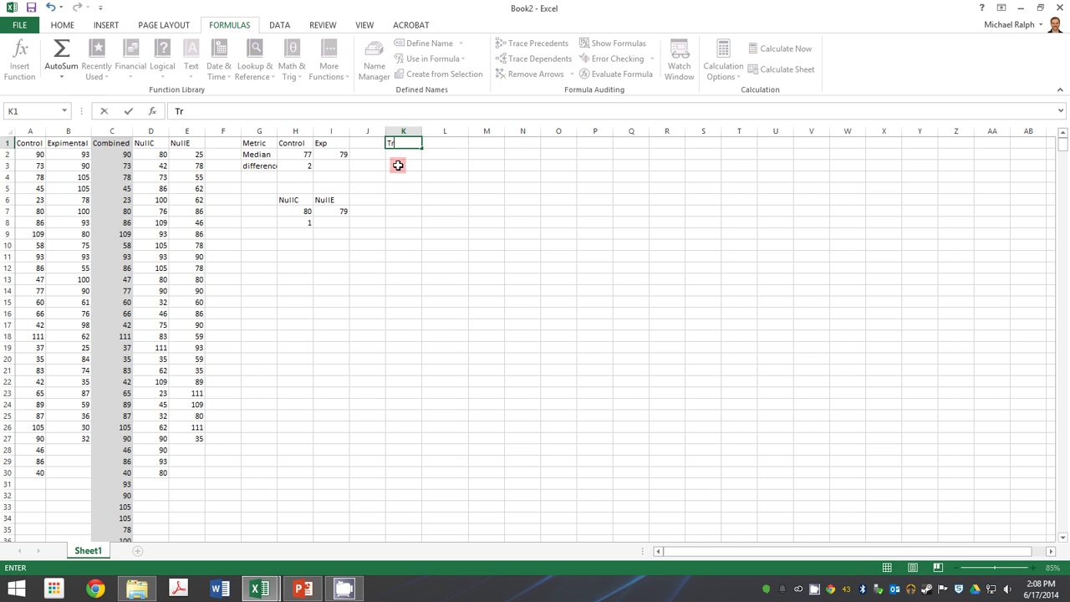
{"action": "type", "text": "ial"}
{"action": "key", "text": "Tab"}
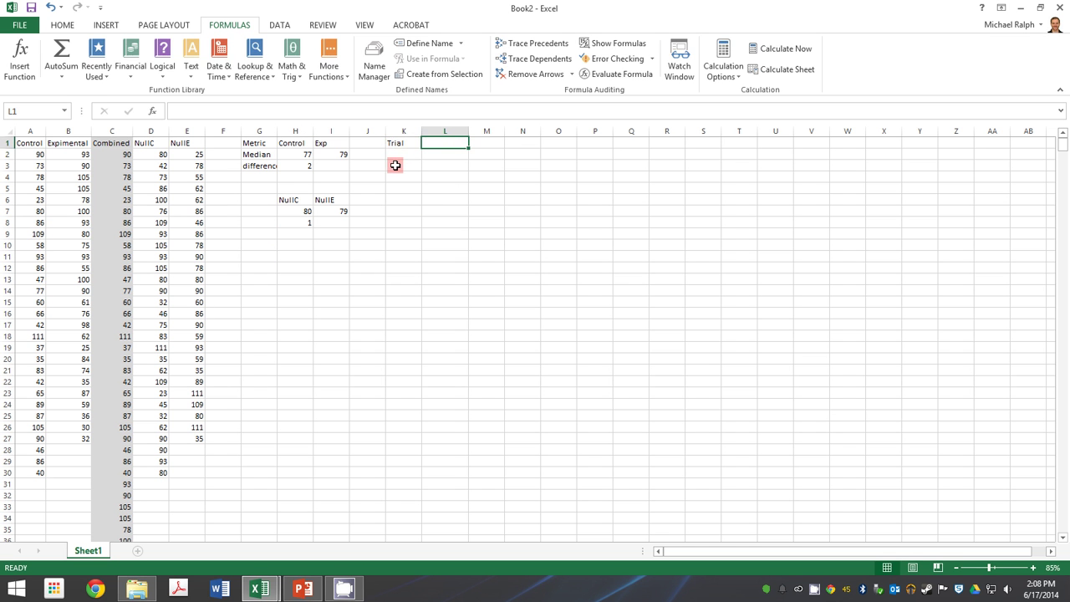
{"action": "type", "text": "Difference"}
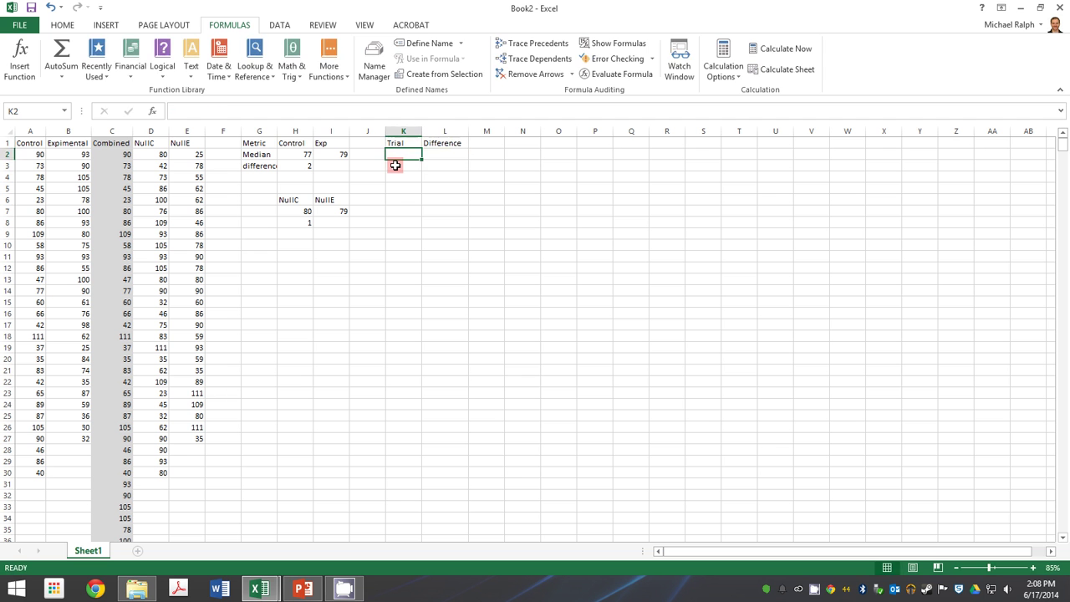
Step: Number the trials from 1 to 1000 in K2:K1001 by entering 1, 2, 3 and extending the series
{"action": "type", "text": "1"}
{"action": "key", "text": "Return"}
{"action": "type", "text": "2"}
{"action": "key", "text": "Return"}
{"action": "type", "text": "3"}
{"action": "key", "text": "Return"}
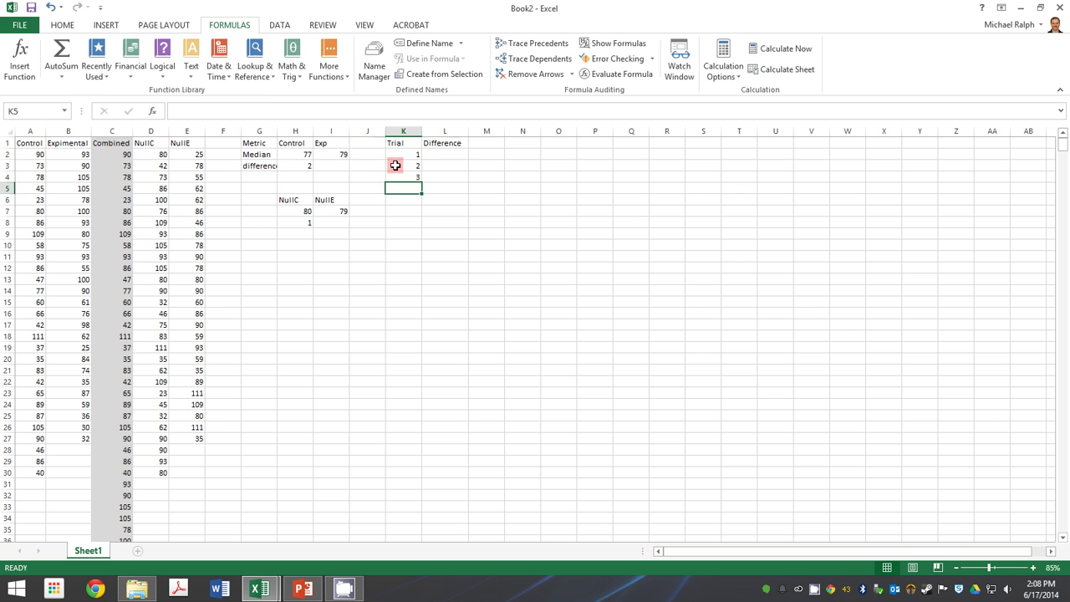
{"action": "left_click_drag", "start_coordinate": [420, 154], "coordinate": [412, 531]}
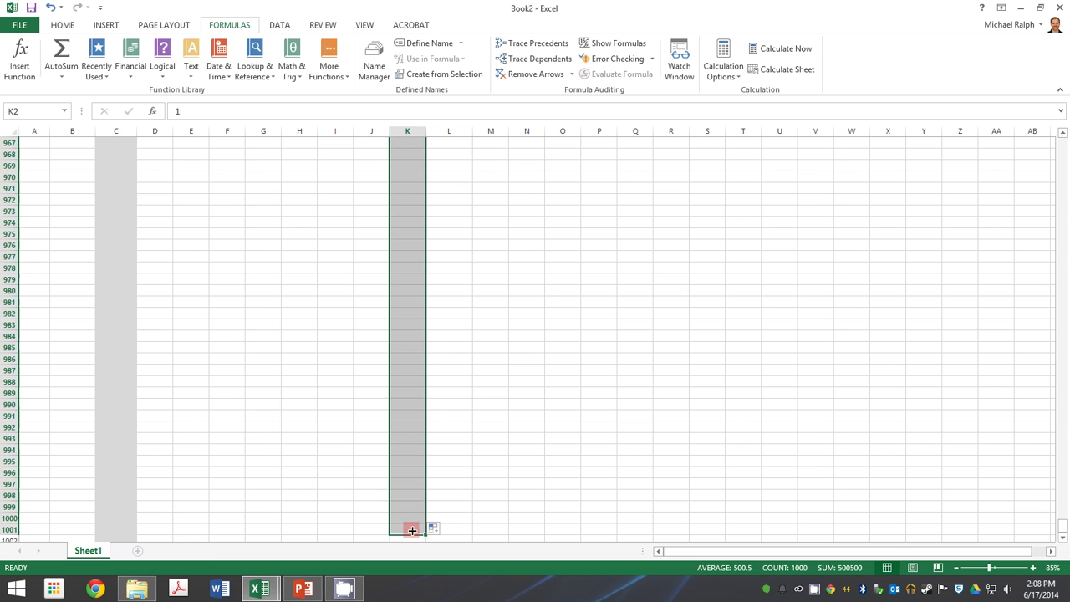
Step: Link the first Difference cell, L2, to the null median difference with =H8
{"action": "left_click_drag", "start_coordinate": [1060, 525], "coordinate": [1059, 133]}
{"action": "left_click", "coordinate": [428, 155]}
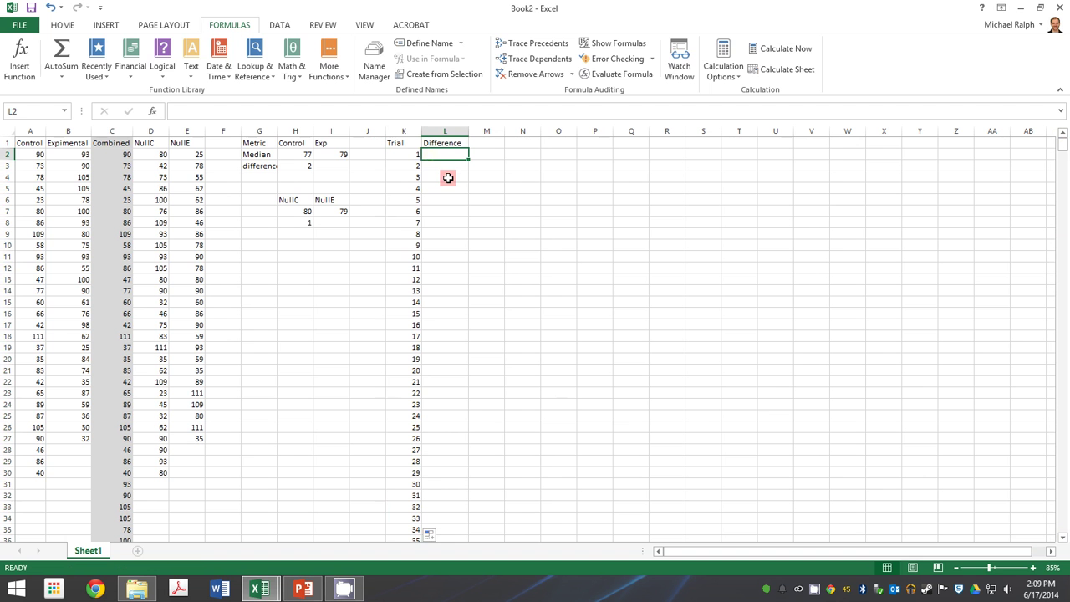
{"action": "type", "text": "="}
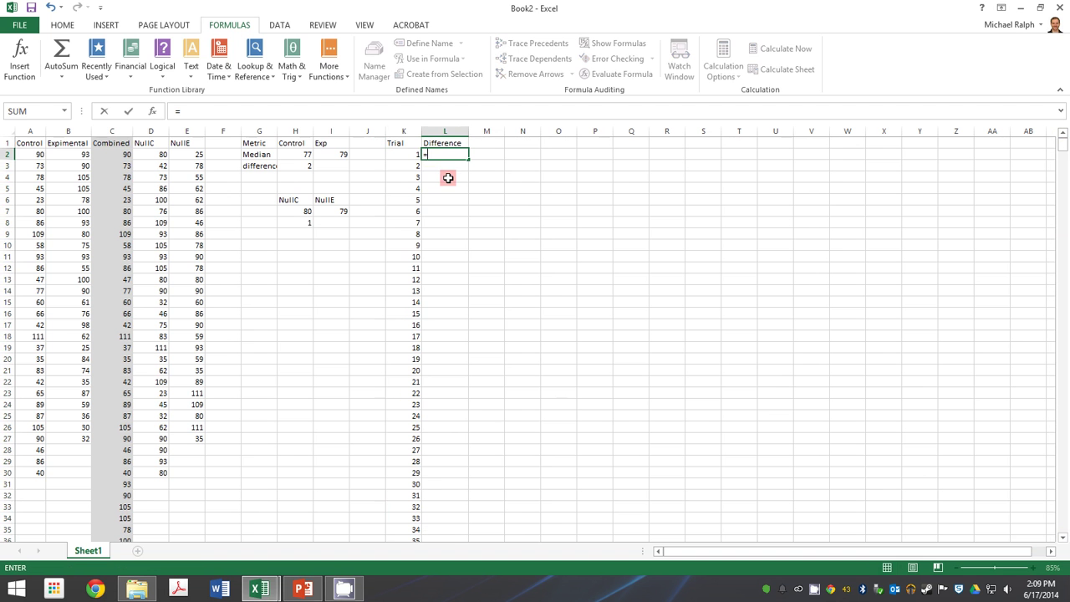
{"action": "left_click", "coordinate": [306, 223]}
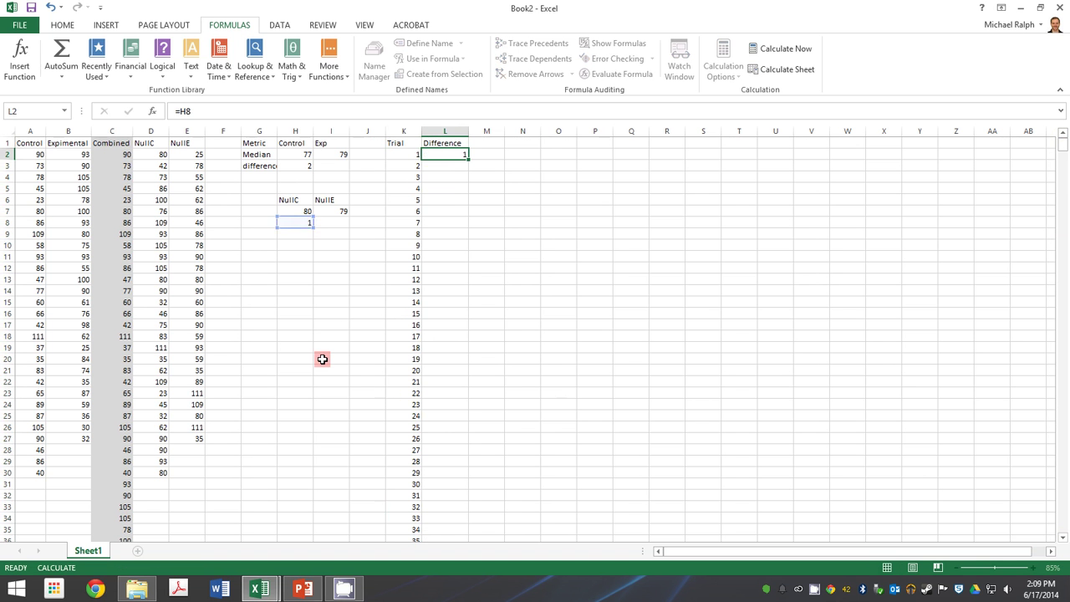
{"action": "key", "text": "Return"}
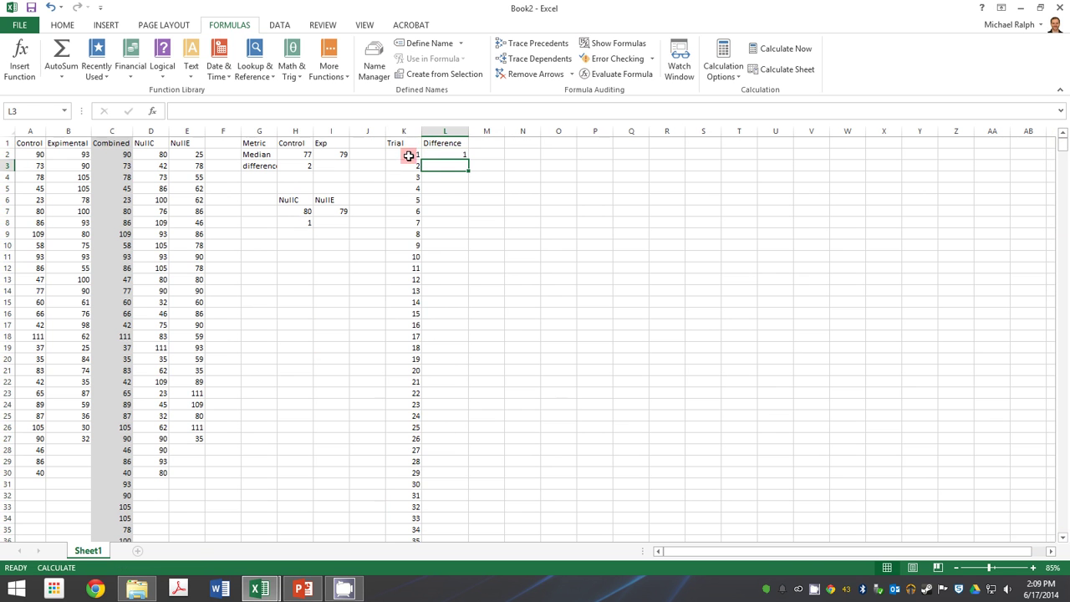
Step: Create a what-if data table over K2:L1001 with the blank cell F2 as the column input cell
{"action": "left_click_drag", "start_coordinate": [408, 155], "coordinate": [444, 517]}
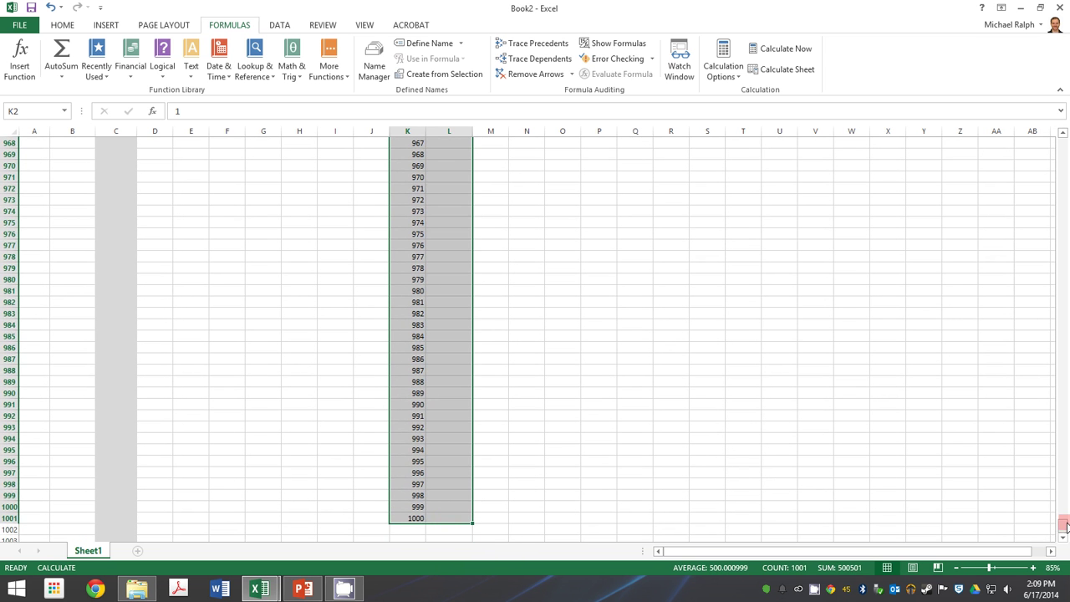
{"action": "left_click_drag", "start_coordinate": [1064, 525], "coordinate": [1056, 126]}
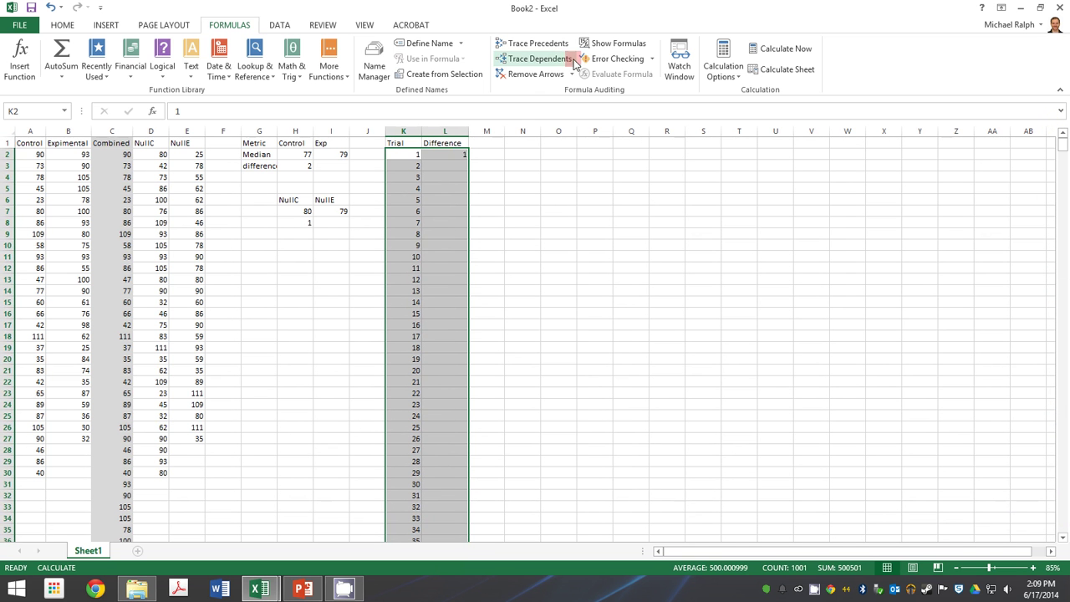
{"action": "left_click", "coordinate": [281, 24]}
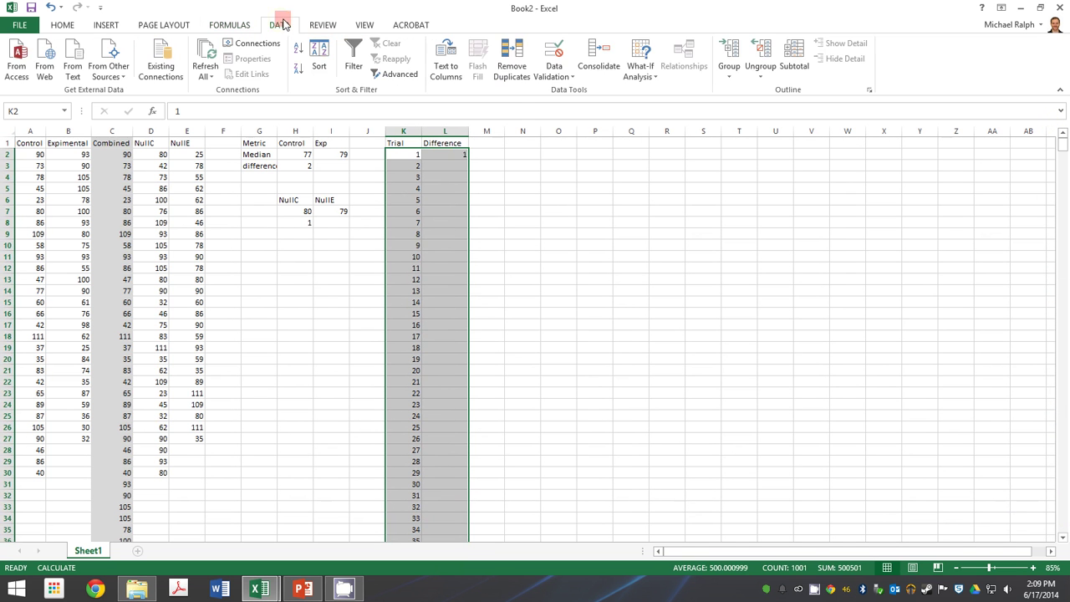
{"action": "left_click", "coordinate": [640, 65]}
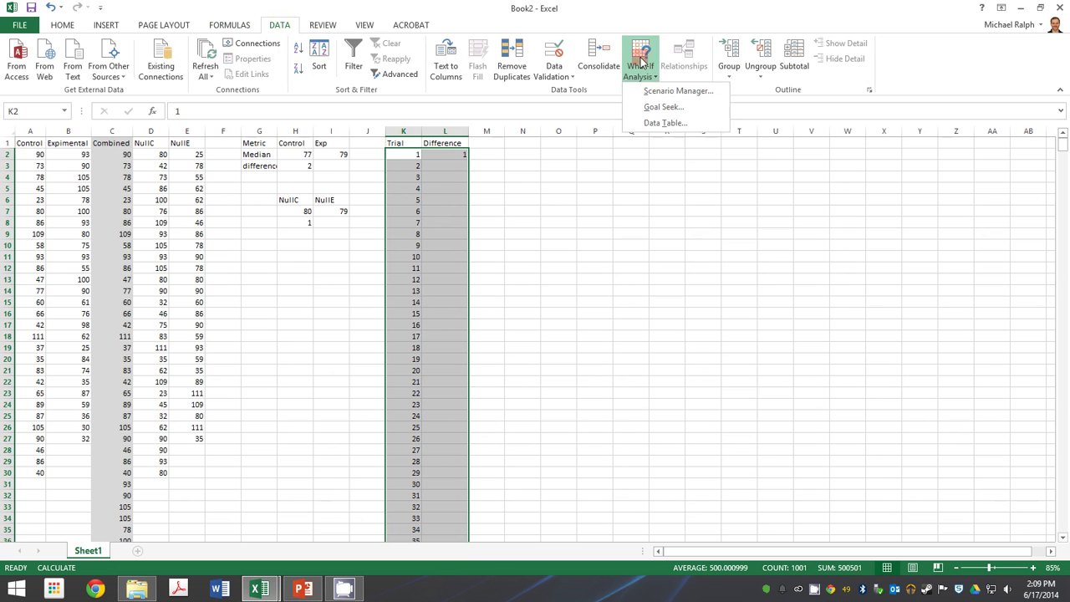
{"action": "left_click", "coordinate": [662, 123]}
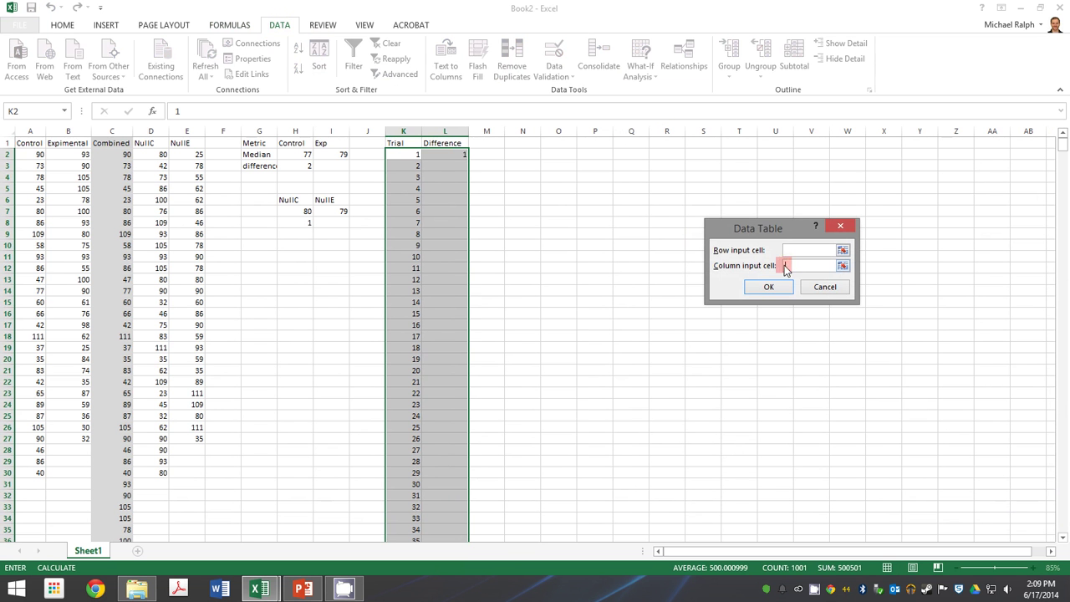
{"action": "left_click", "coordinate": [219, 156]}
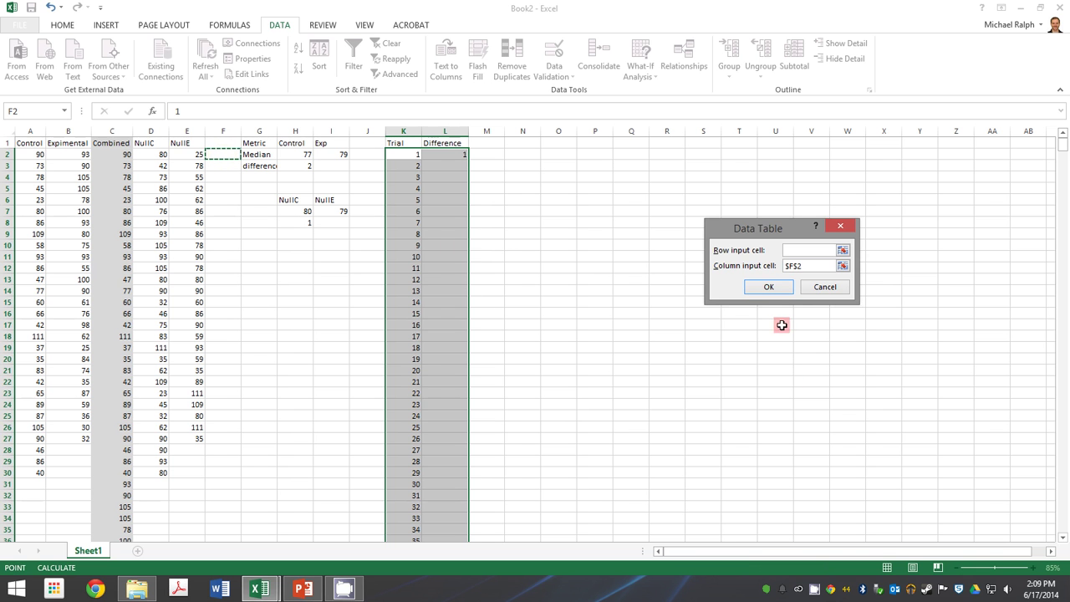
{"action": "left_click", "coordinate": [768, 287]}
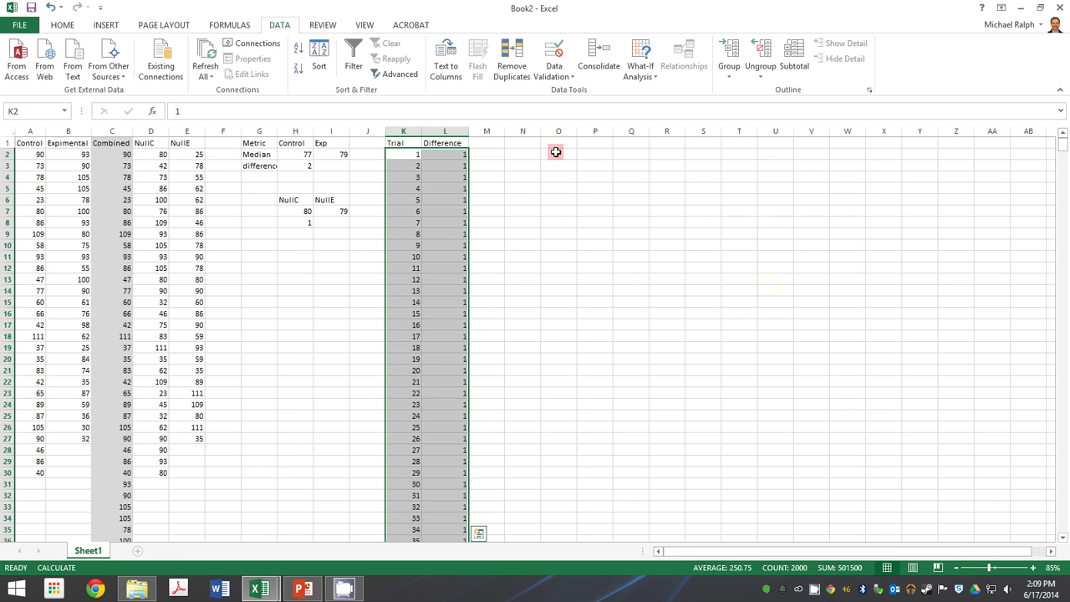
Step: Recalculate the workbook twice to fill the trial table with resampled median differences
{"action": "left_click", "coordinate": [209, 26]}
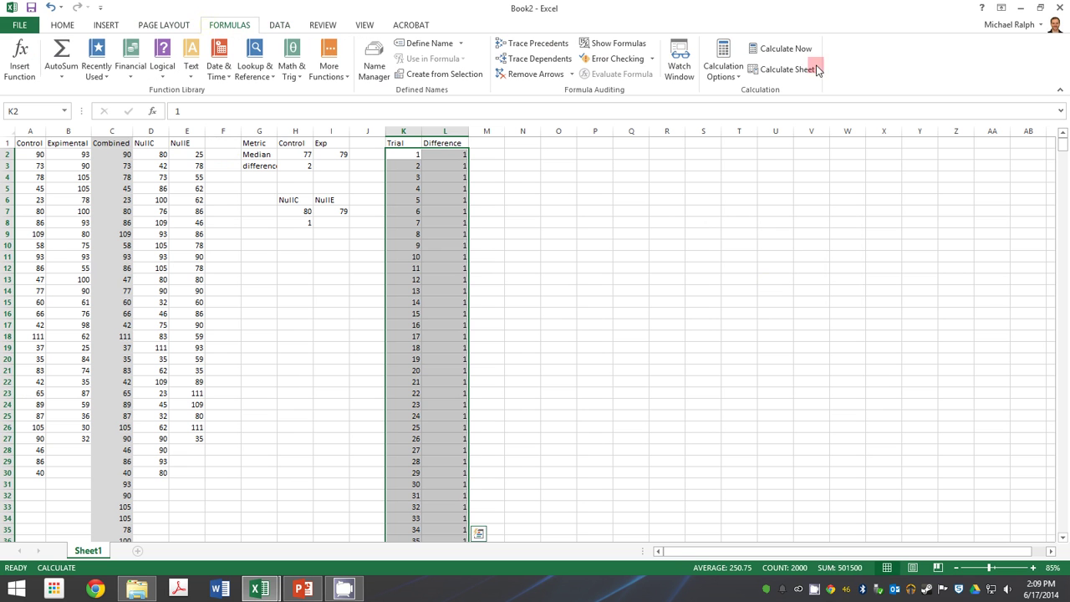
{"action": "left_click", "coordinate": [790, 50]}
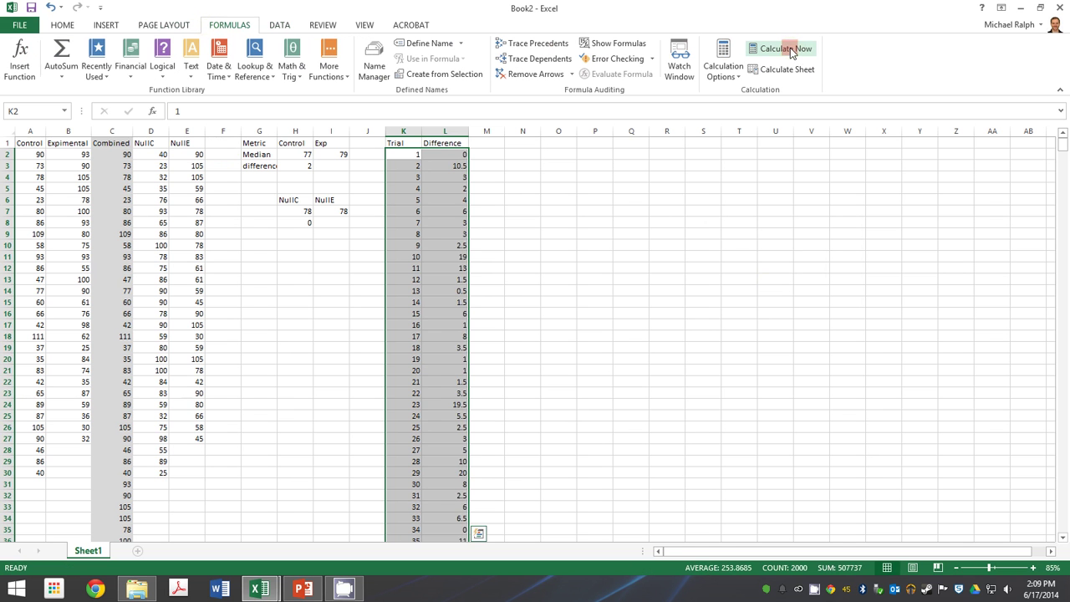
{"action": "left_click", "coordinate": [791, 50]}
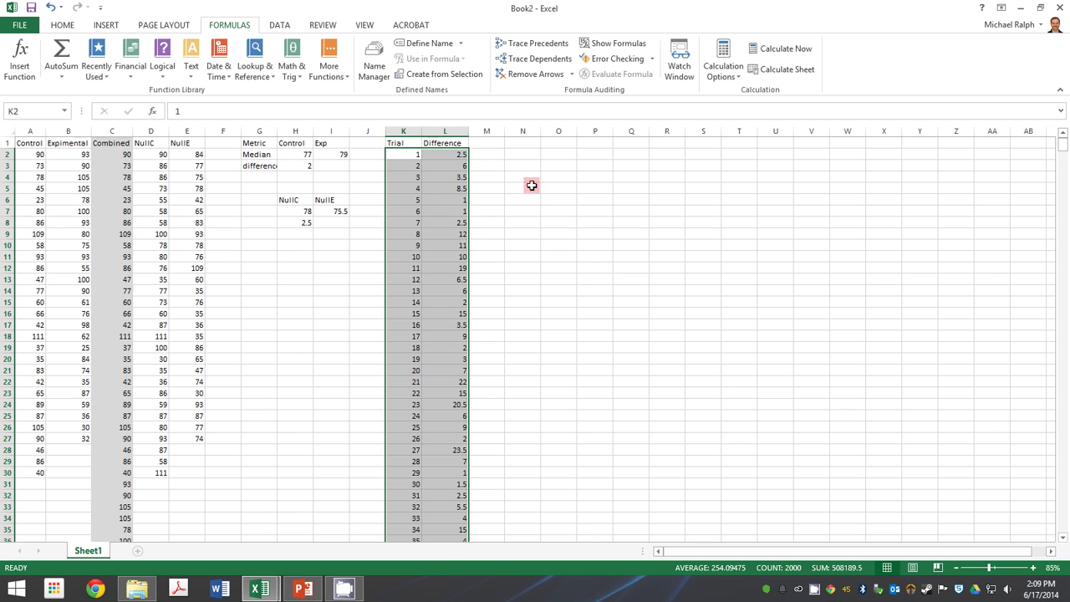
Step: Start a histogram table with the headers "Bin" and "Count" in N2:O2
{"action": "left_click", "coordinate": [534, 154]}
{"action": "type", "text": "Bin"}
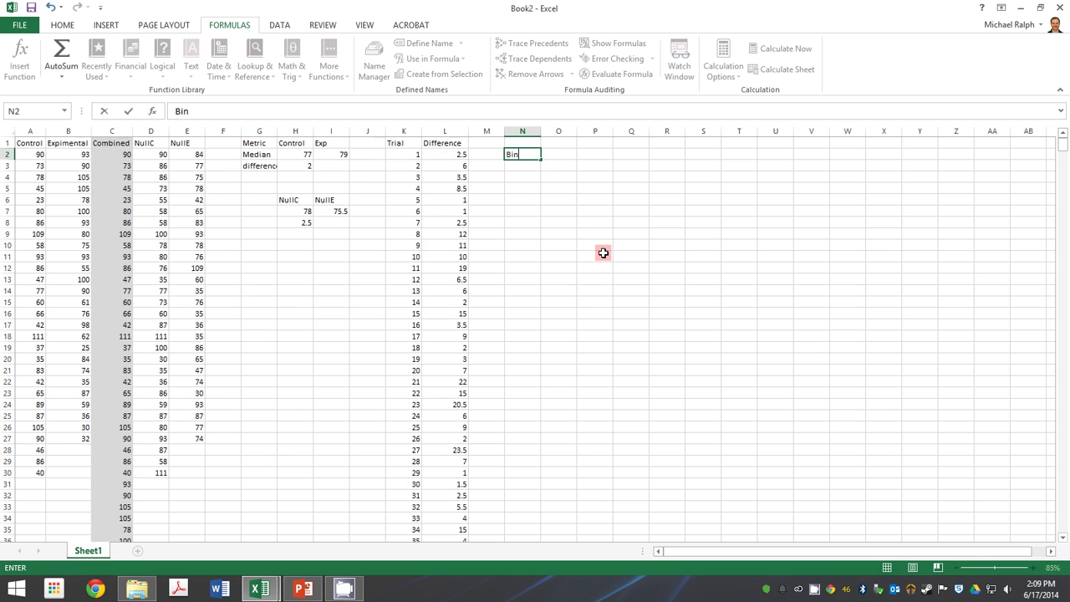
{"action": "key", "text": "Tab"}
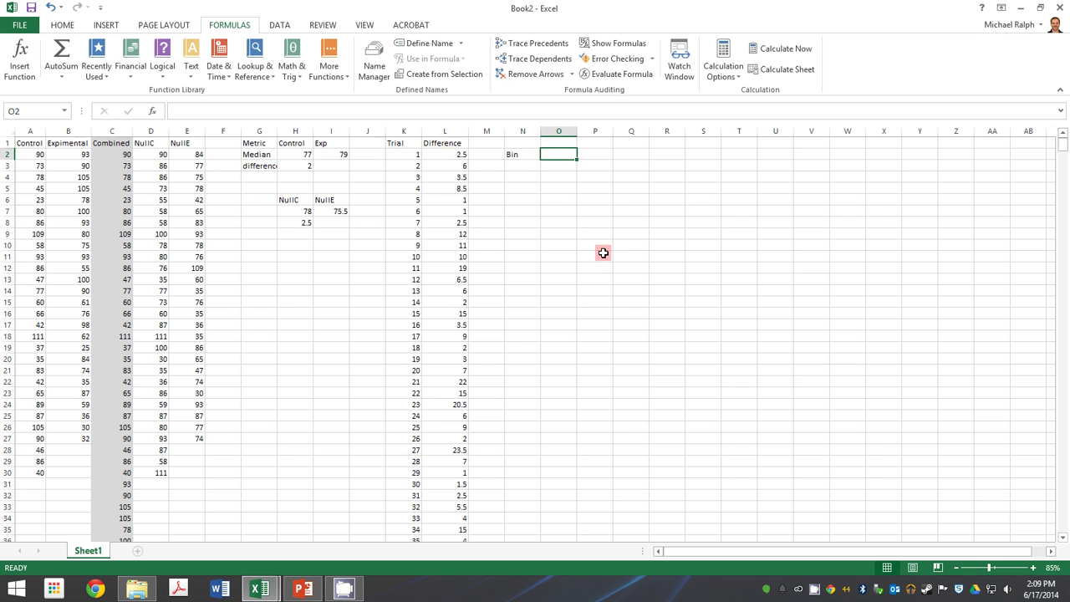
{"action": "type", "text": "Count"}
{"action": "key", "text": "Return"}
Step: Fill the bins in N3:N16 from 0 to 39 in steps of 3 by entering 0, 3, 6, 9 and extending the series
{"action": "type", "text": "0"}
{"action": "key", "text": "Return"}
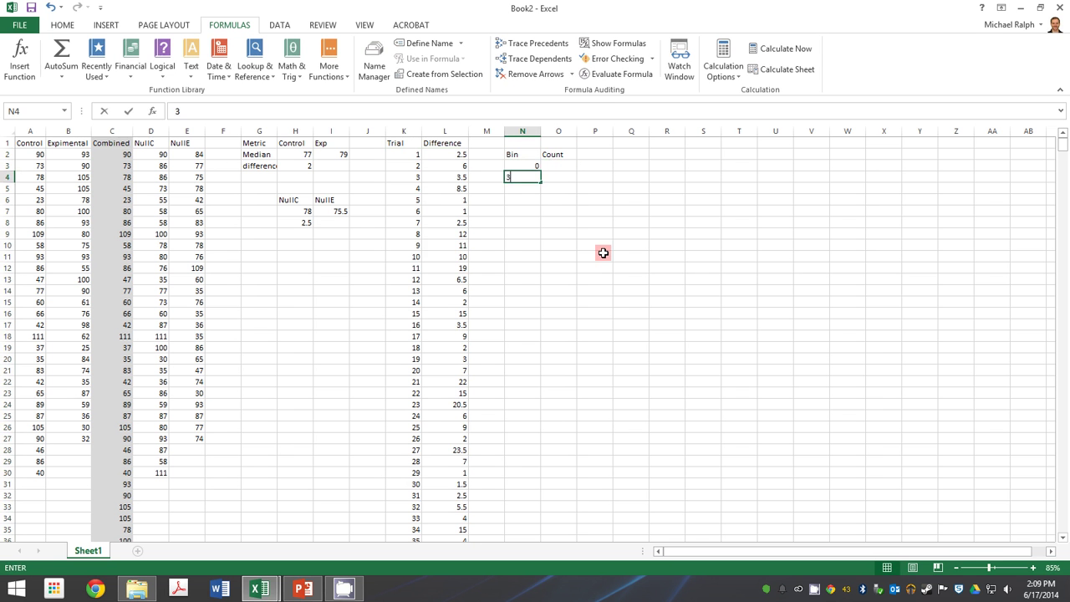
{"action": "type", "text": "3"}
{"action": "key", "text": "Return"}
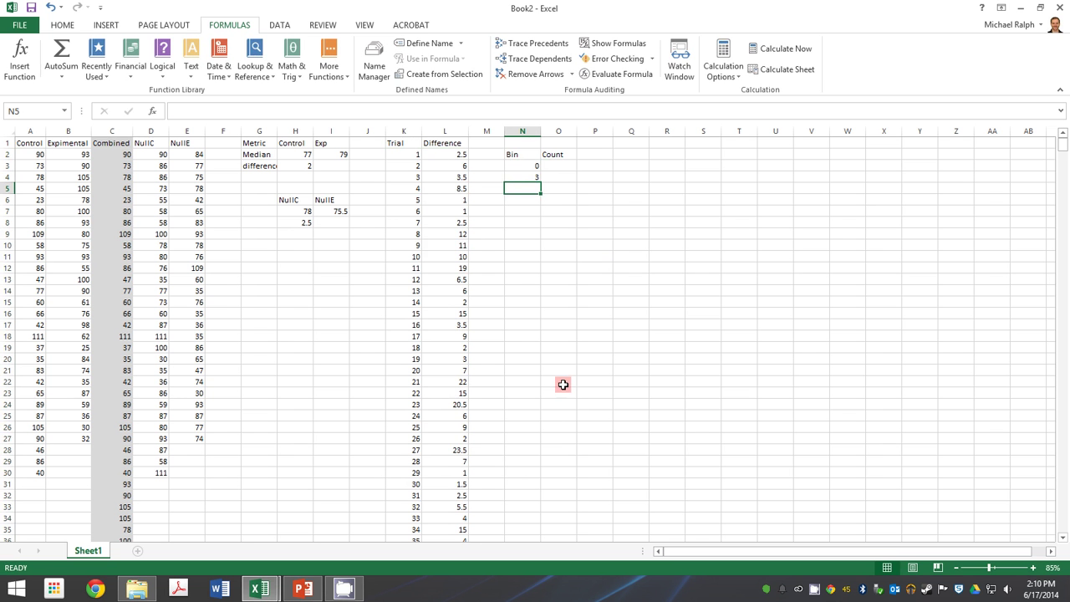
{"action": "type", "text": "6"}
{"action": "key", "text": "Return"}
{"action": "type", "text": "9"}
{"action": "key", "text": "Return"}
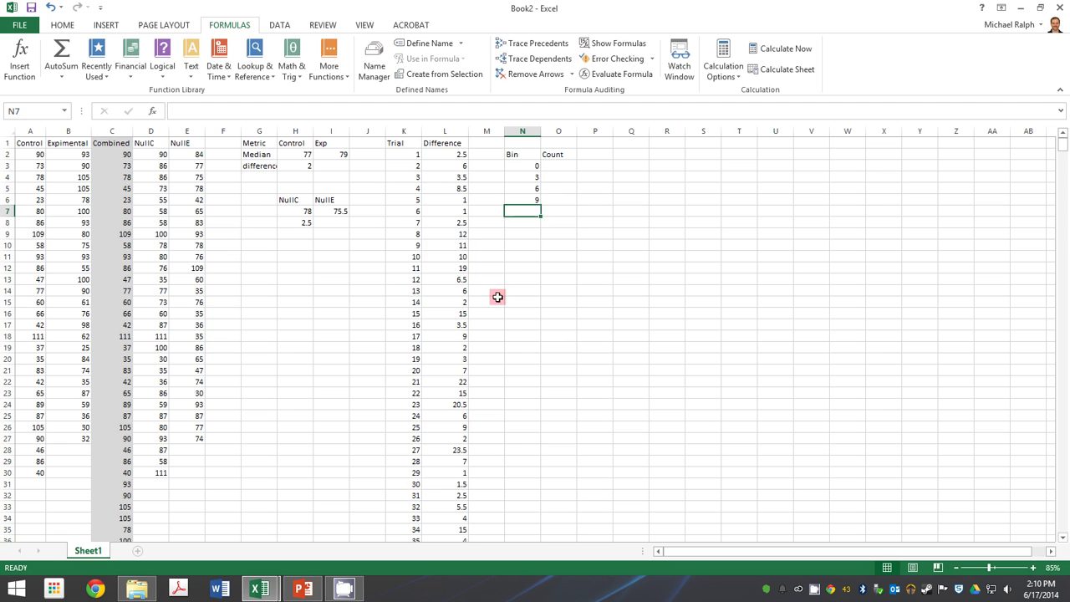
{"action": "left_click_drag", "start_coordinate": [530, 164], "coordinate": [530, 318]}
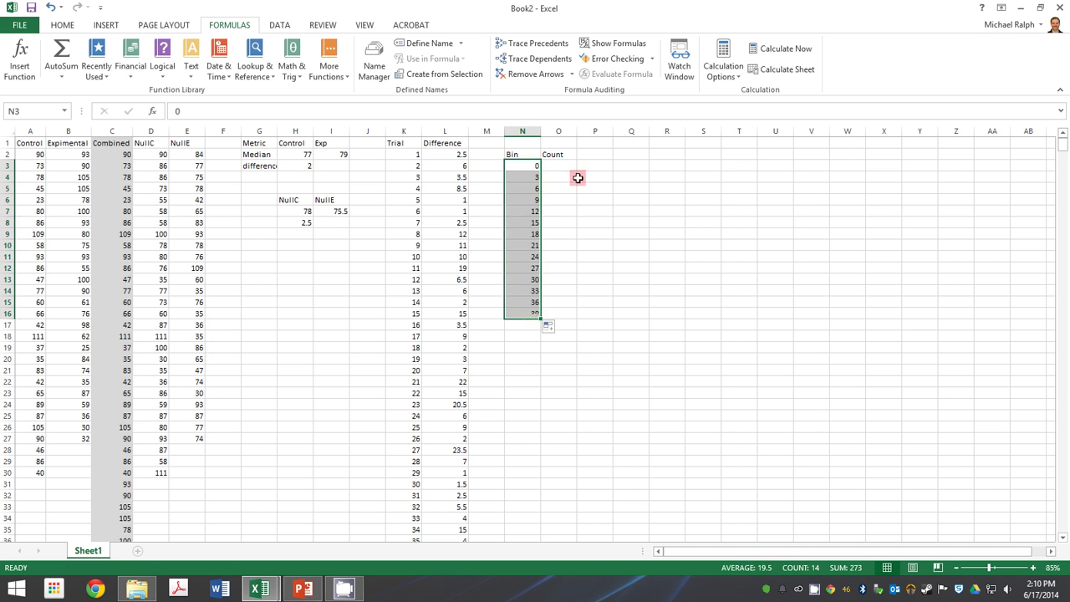
Step: Count the differences per bin in O3:O16 with the array formula =FREQUENCY(L2:L1001, N3:N16)
{"action": "left_click", "coordinate": [559, 166]}
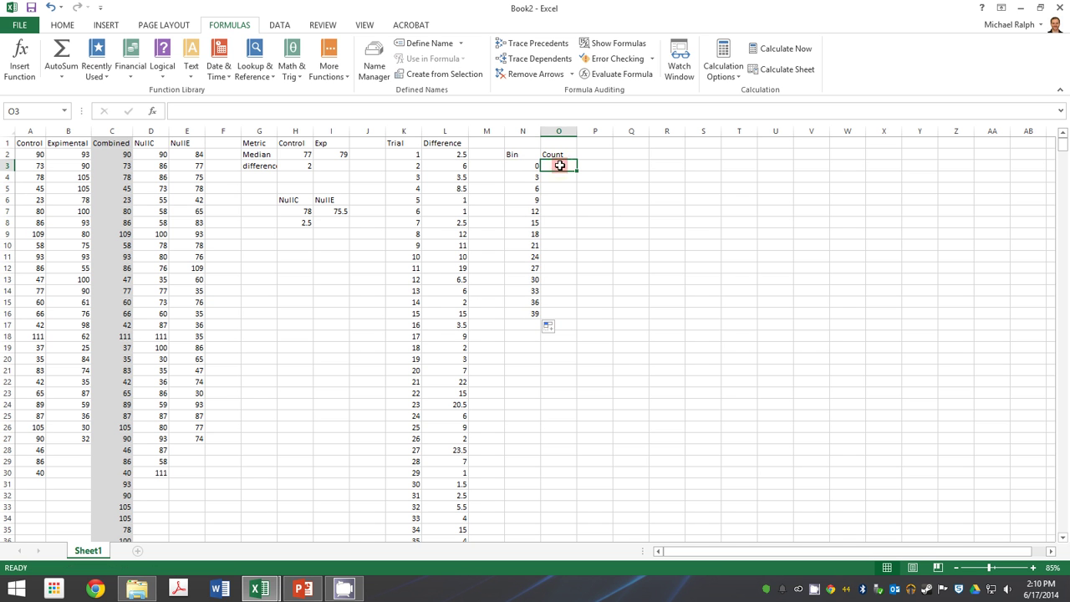
{"action": "left_click_drag", "start_coordinate": [559, 165], "coordinate": [558, 315]}
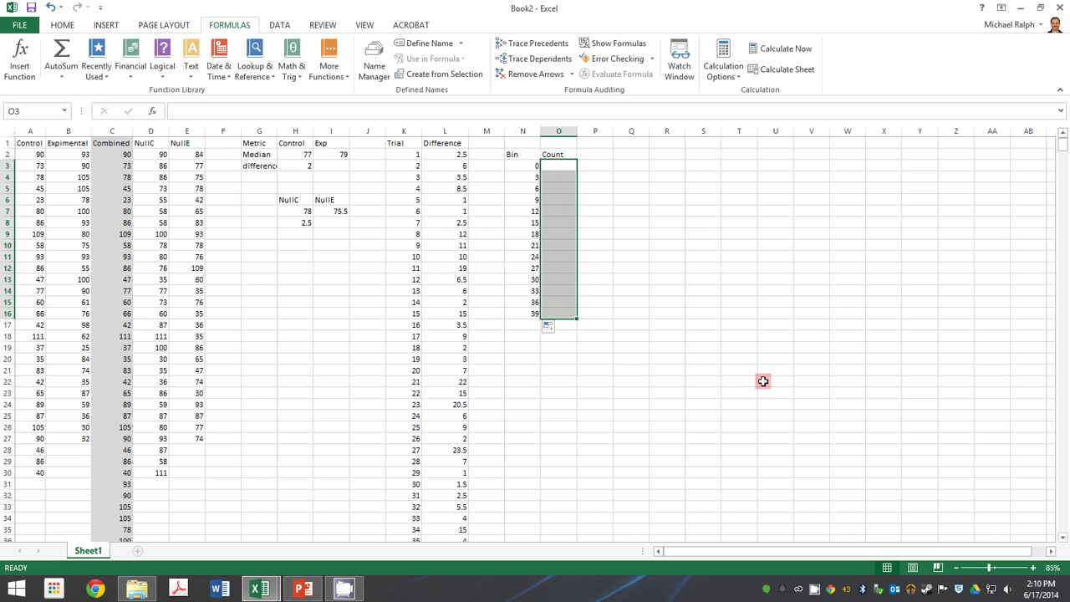
{"action": "type", "text": "=f"}
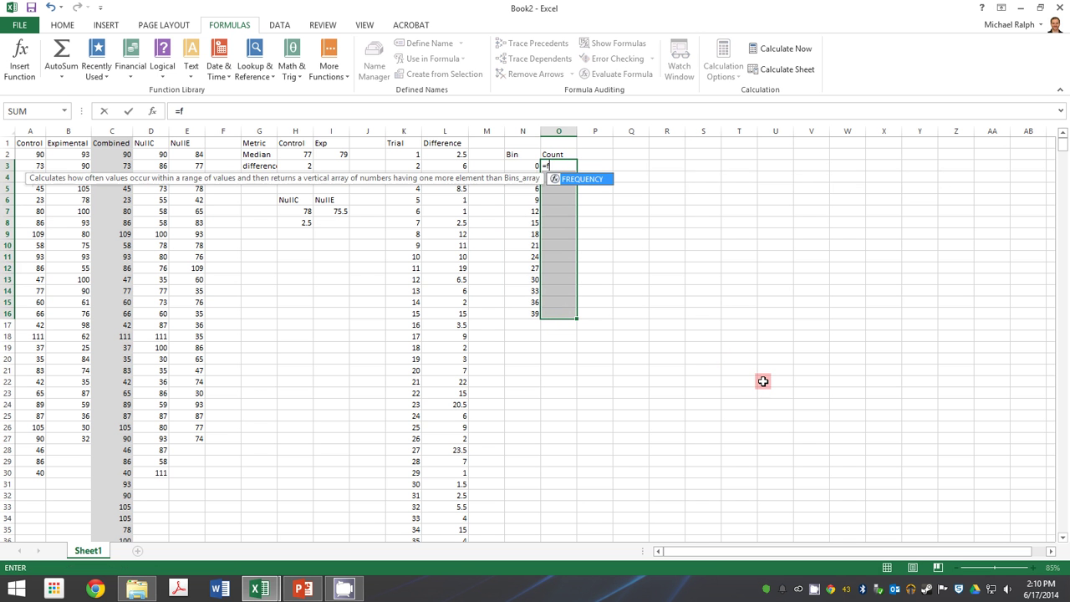
{"action": "type", "text": "r"}
{"action": "double_click", "coordinate": [583, 179]}
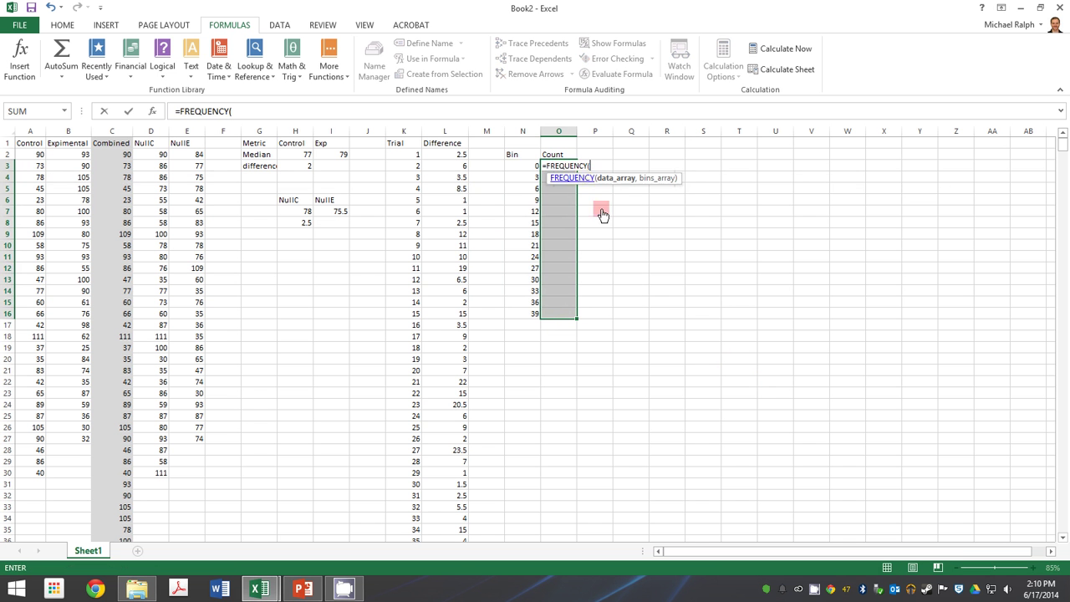
{"action": "left_click_drag", "start_coordinate": [454, 158], "coordinate": [456, 530]}
{"action": "type", "text": ","}
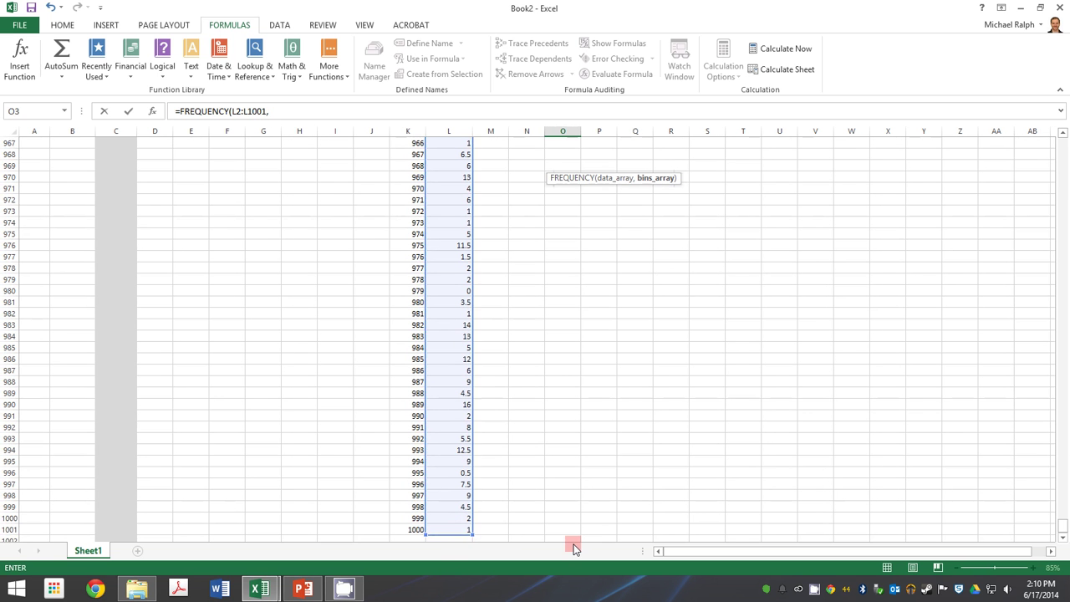
{"action": "left_click_drag", "start_coordinate": [1061, 532], "coordinate": [1060, 120]}
{"action": "left_click_drag", "start_coordinate": [531, 165], "coordinate": [519, 317]}
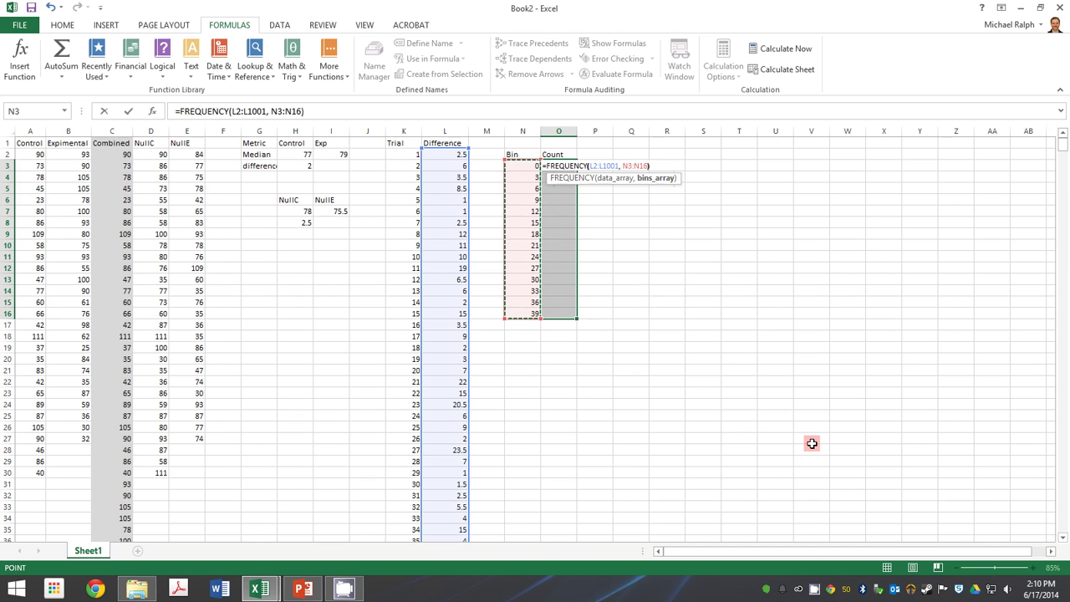
{"action": "type", "text": ")"}
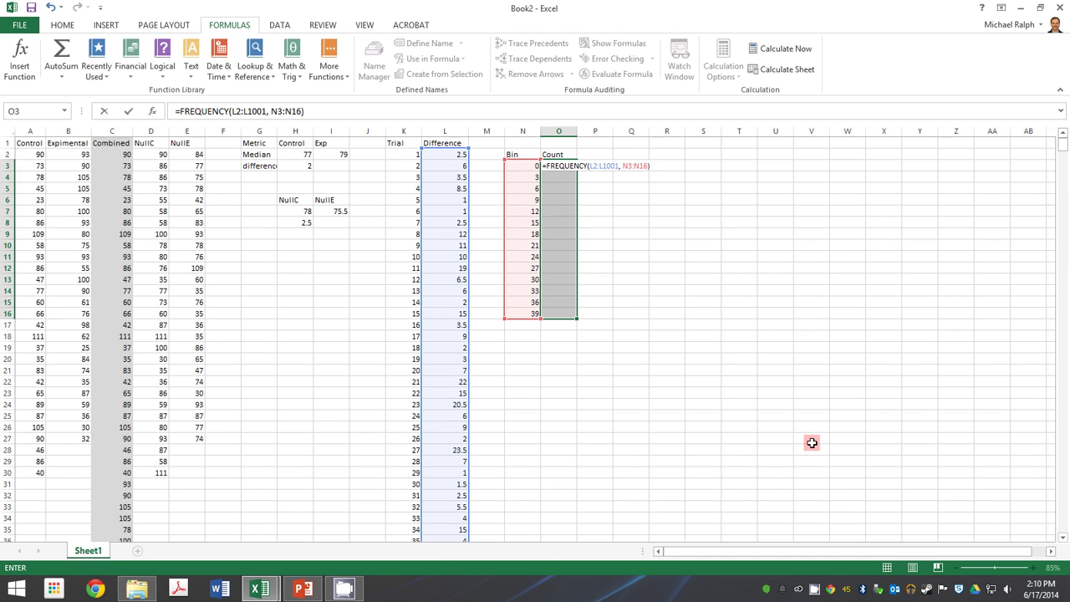
{"action": "key", "text": "ctrl+shift+Return"}
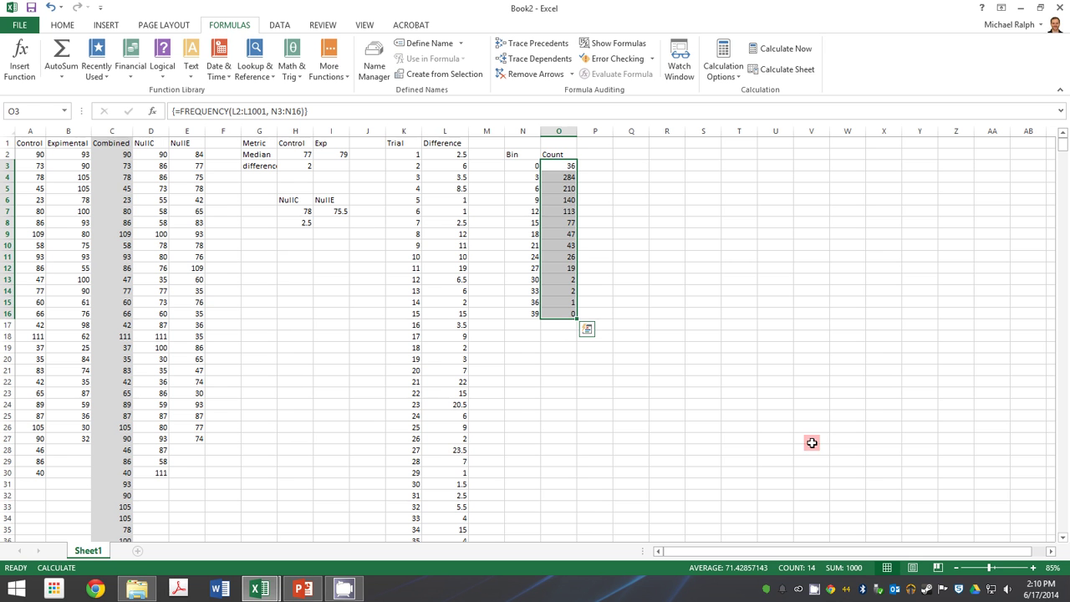
Step: Label N17 "N" and total the bin counts O3:O16 in O17 with a SUM formula
{"action": "left_click", "coordinate": [535, 324]}
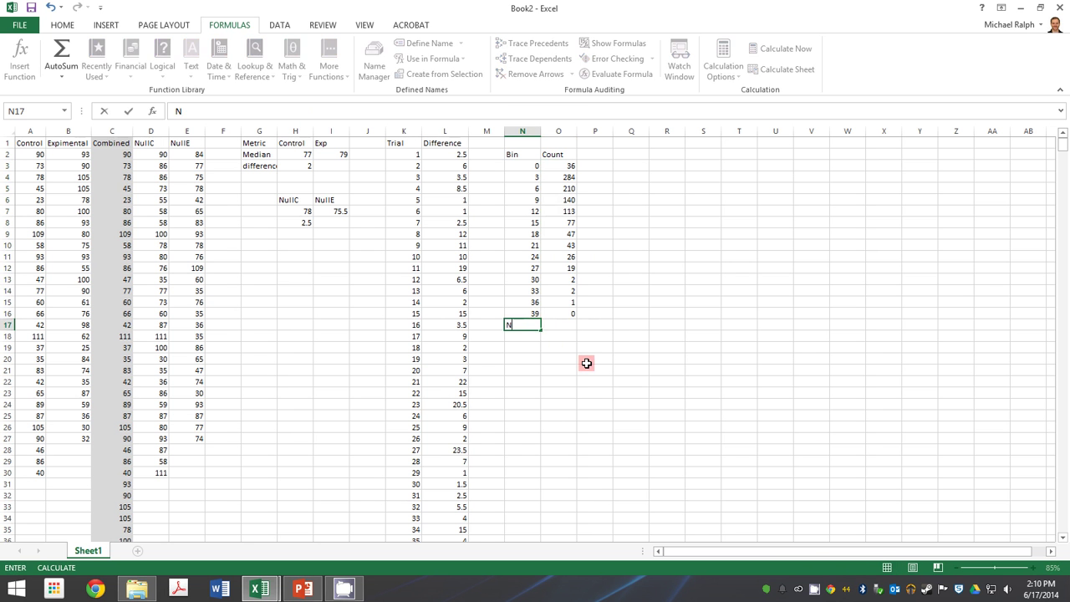
{"action": "type", "text": "N"}
{"action": "key", "text": "Tab"}
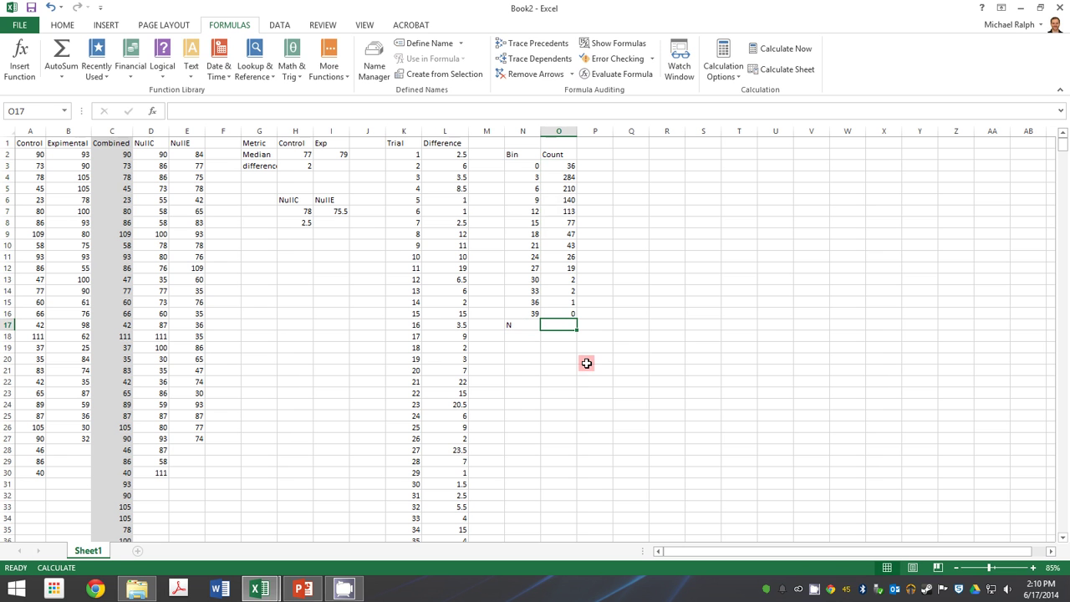
{"action": "type", "text": "=sum("}
{"action": "key", "text": "BackSpace"}
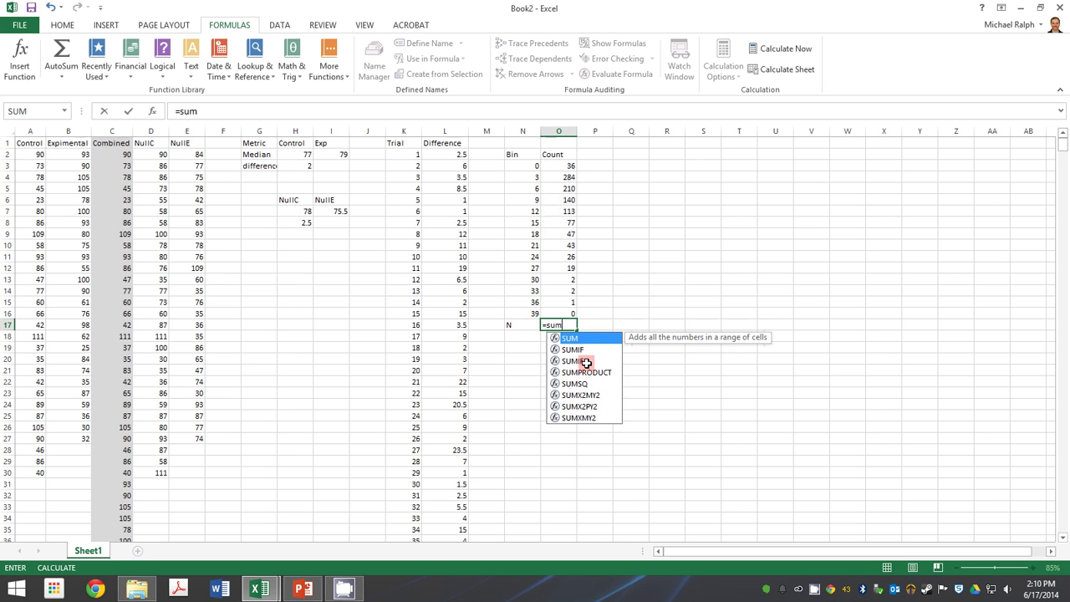
{"action": "type", "text": "("}
{"action": "left_click_drag", "start_coordinate": [566, 165], "coordinate": [566, 309]}
{"action": "key", "text": "Return"}
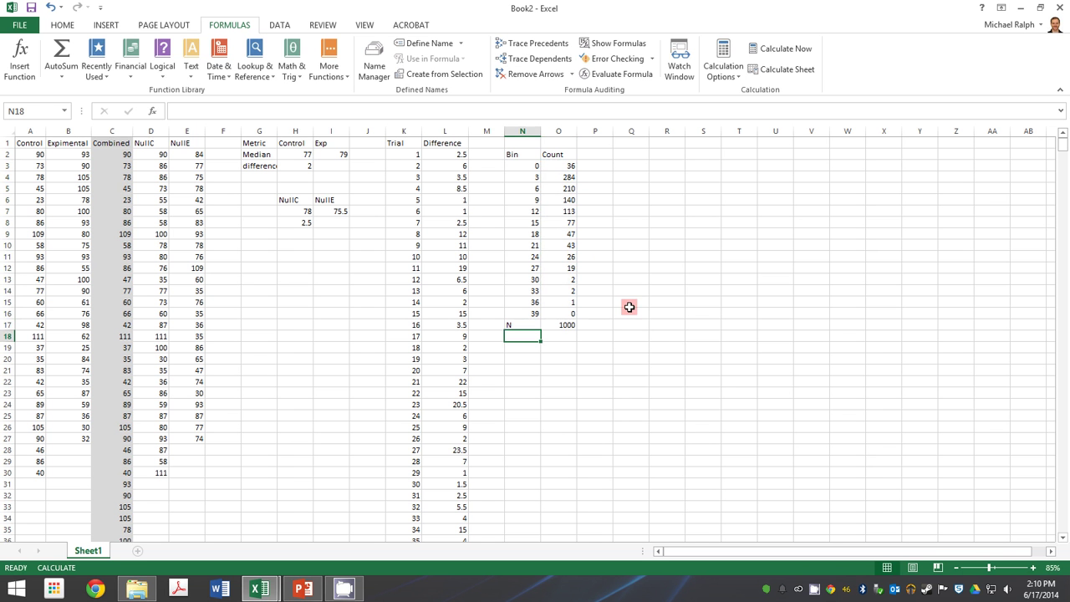
Step: Add the header "Frequency" in P2 and compute the first bin's relative frequency in P3 with =O3/O17
{"action": "left_click", "coordinate": [607, 154]}
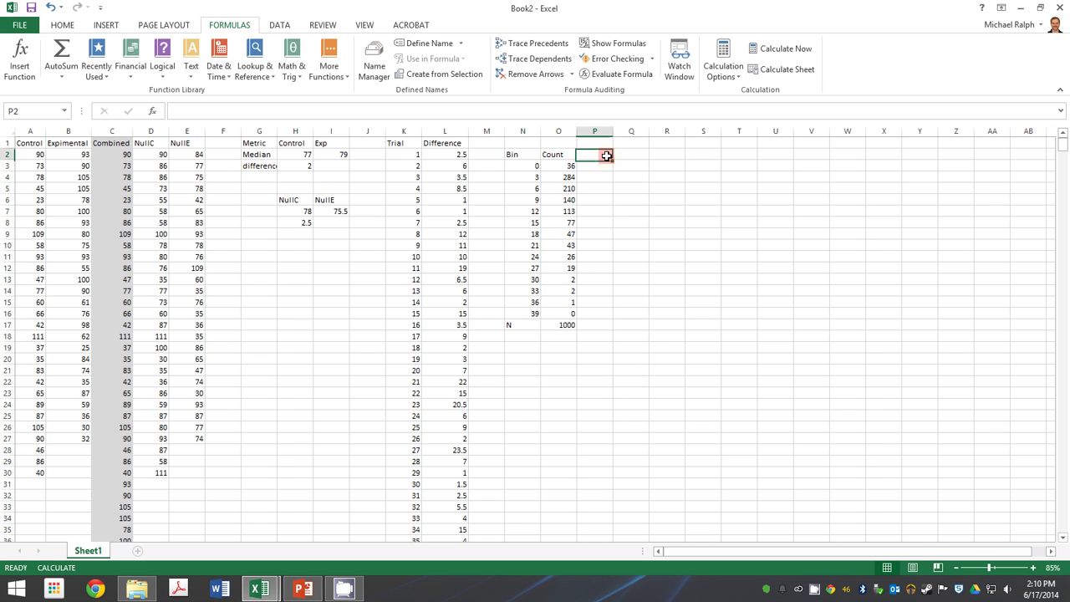
{"action": "type", "text": "Frequency"}
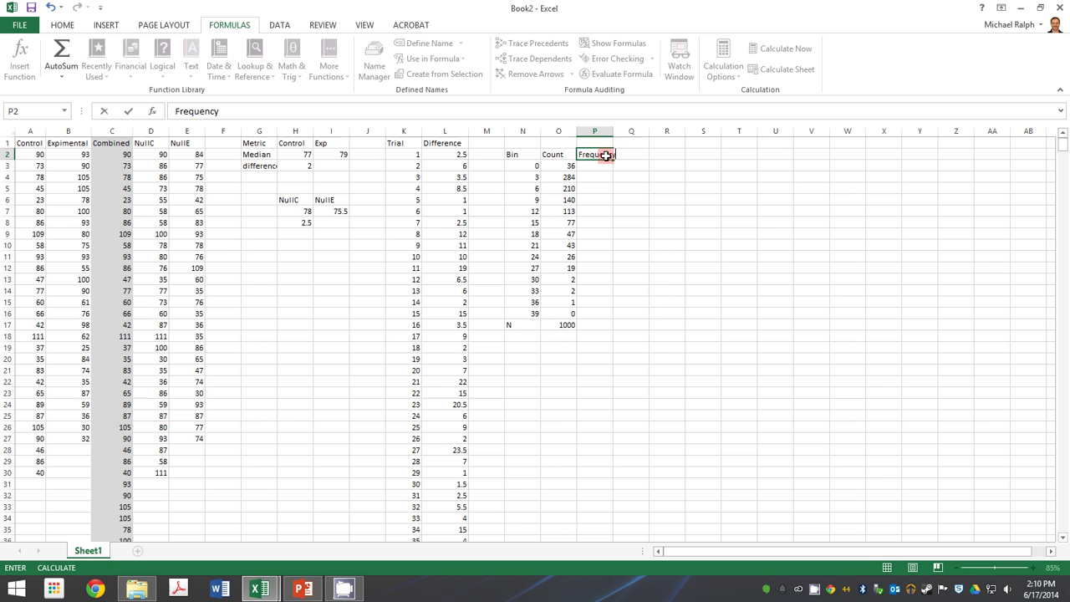
{"action": "key", "text": "Return"}
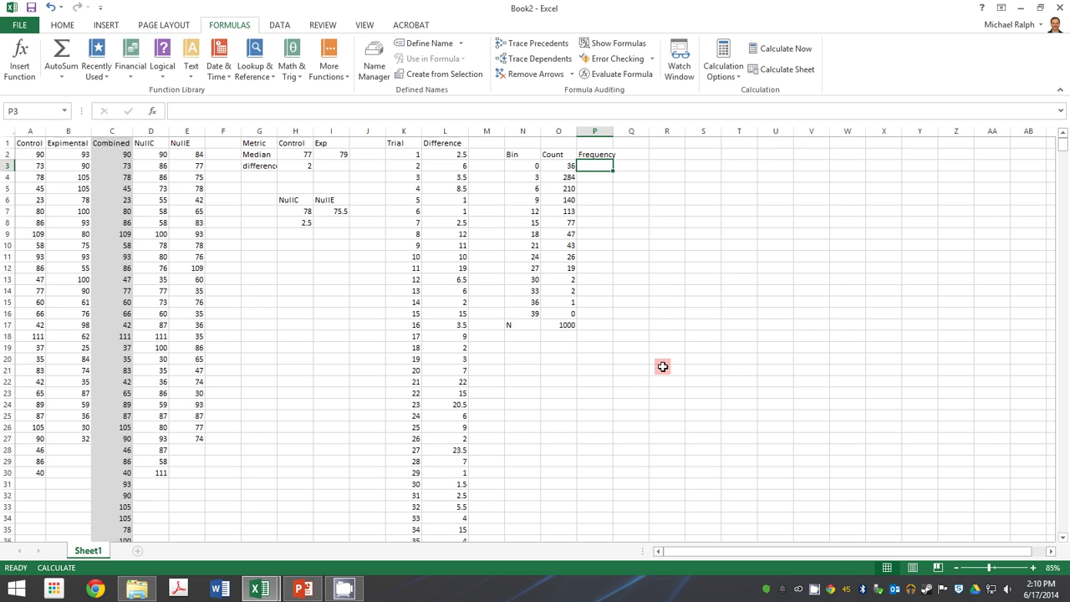
{"action": "type", "text": "="}
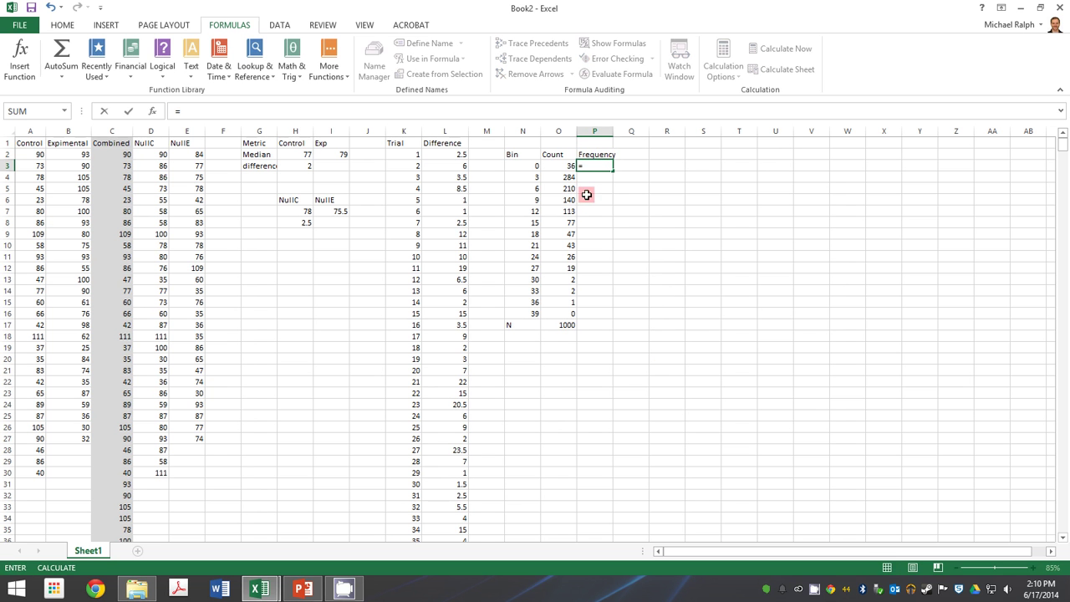
{"action": "left_click", "coordinate": [562, 166]}
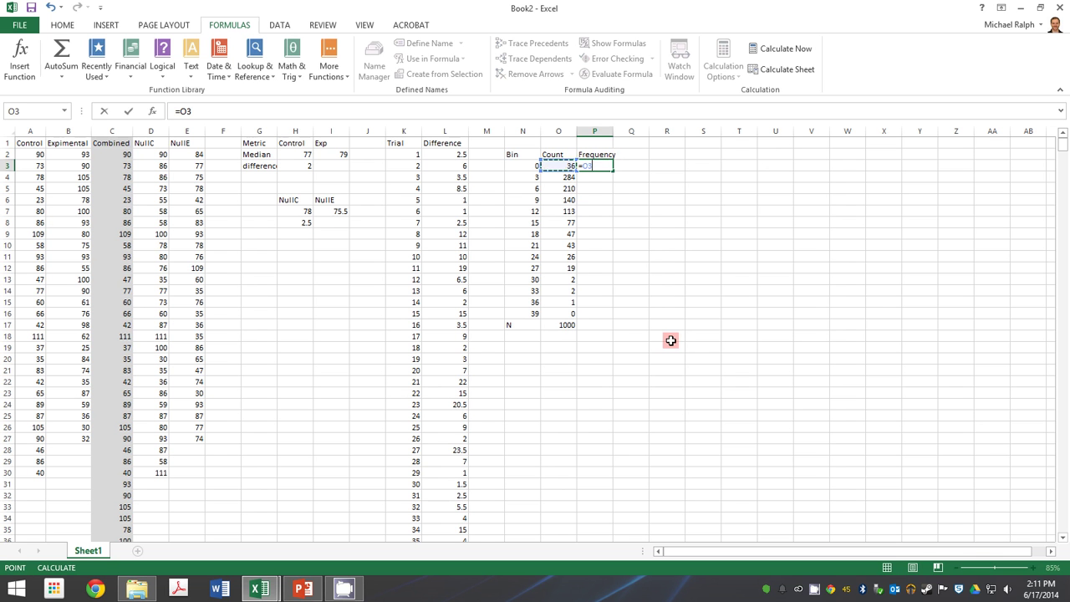
{"action": "type", "text": "/"}
{"action": "left_click", "coordinate": [565, 325]}
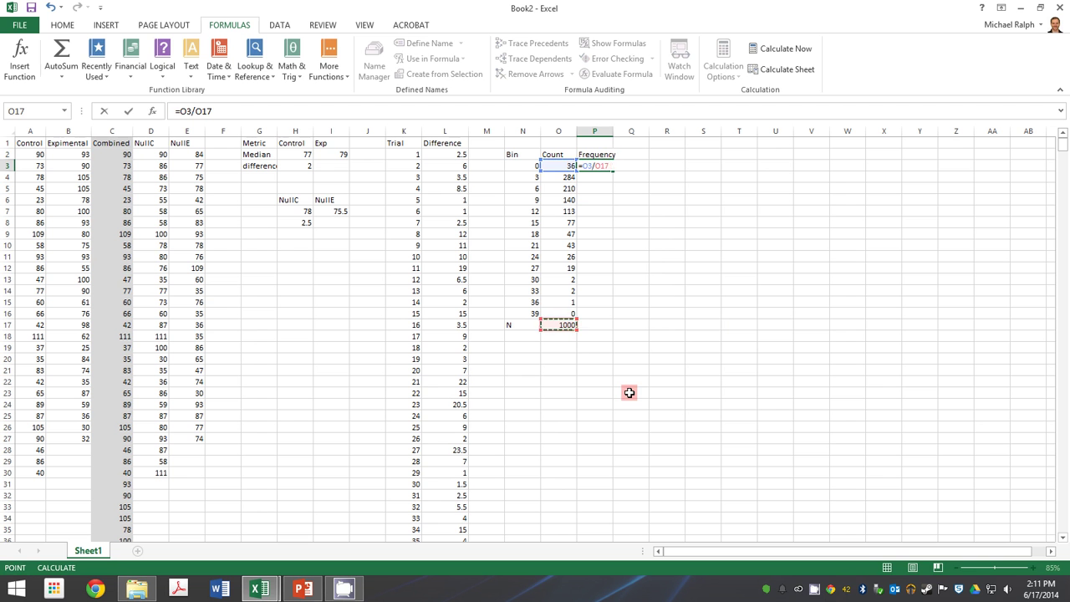
{"action": "key", "text": "Return"}
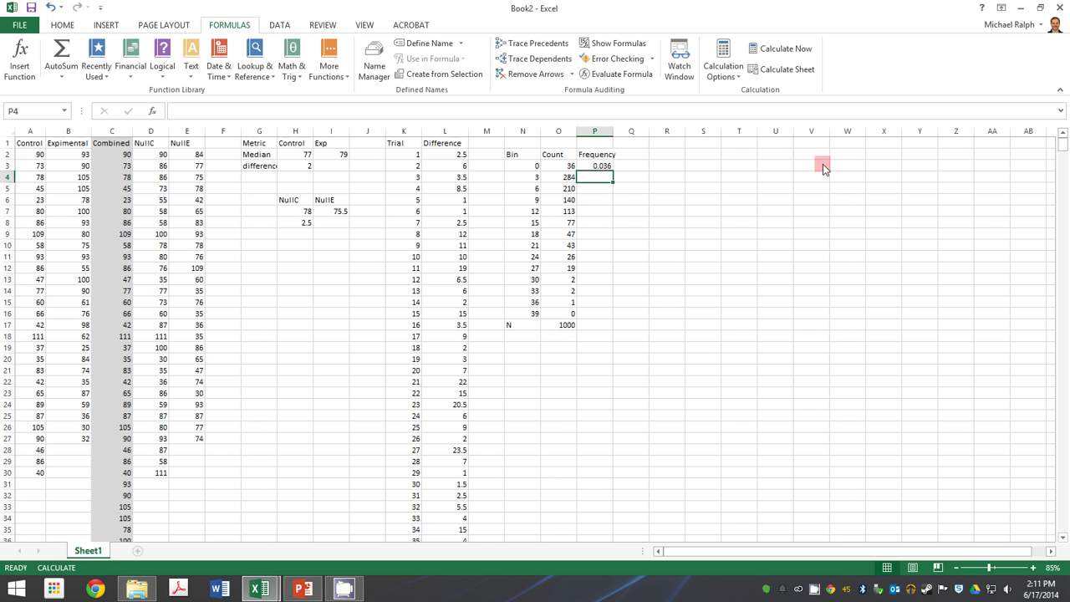
Step: Copy the relative frequency formula from P3 down through P16
{"action": "left_click", "coordinate": [599, 167]}
{"action": "left_click_drag", "start_coordinate": [611, 169], "coordinate": [603, 312]}
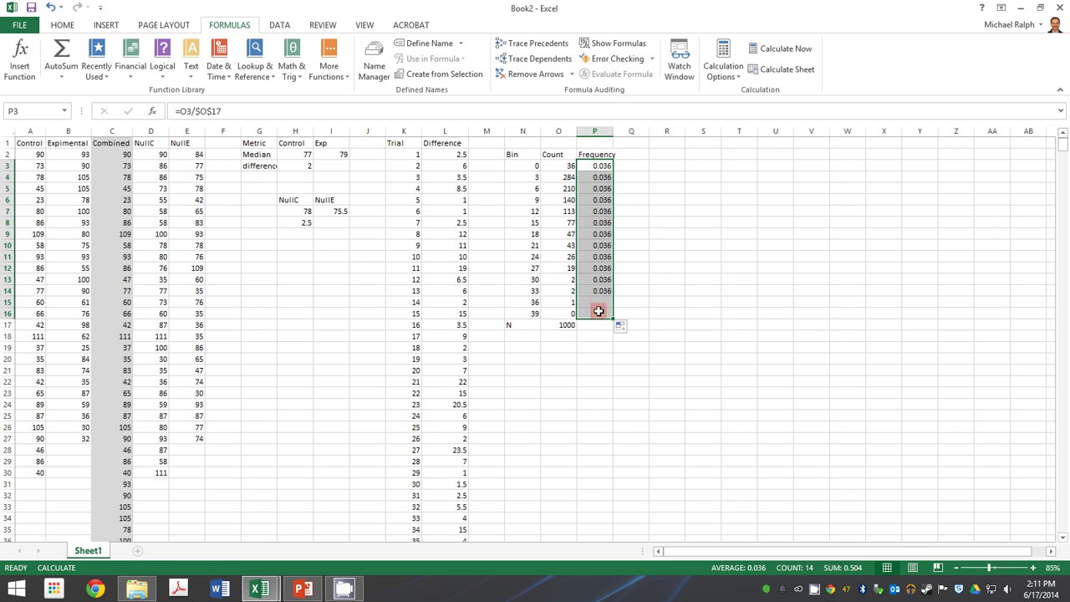
Step: Format the frequencies in P3:P16 as percentages with one decimal place and recalculate the formulas
{"action": "right_click", "coordinate": [588, 245]}
{"action": "left_click", "coordinate": [655, 451]}
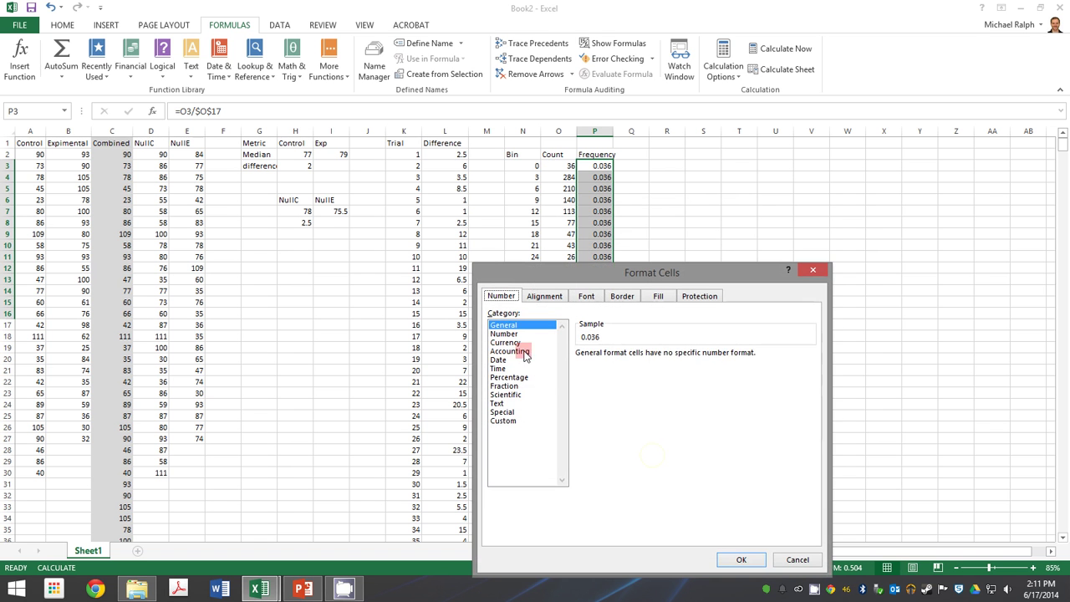
{"action": "left_click", "coordinate": [512, 377]}
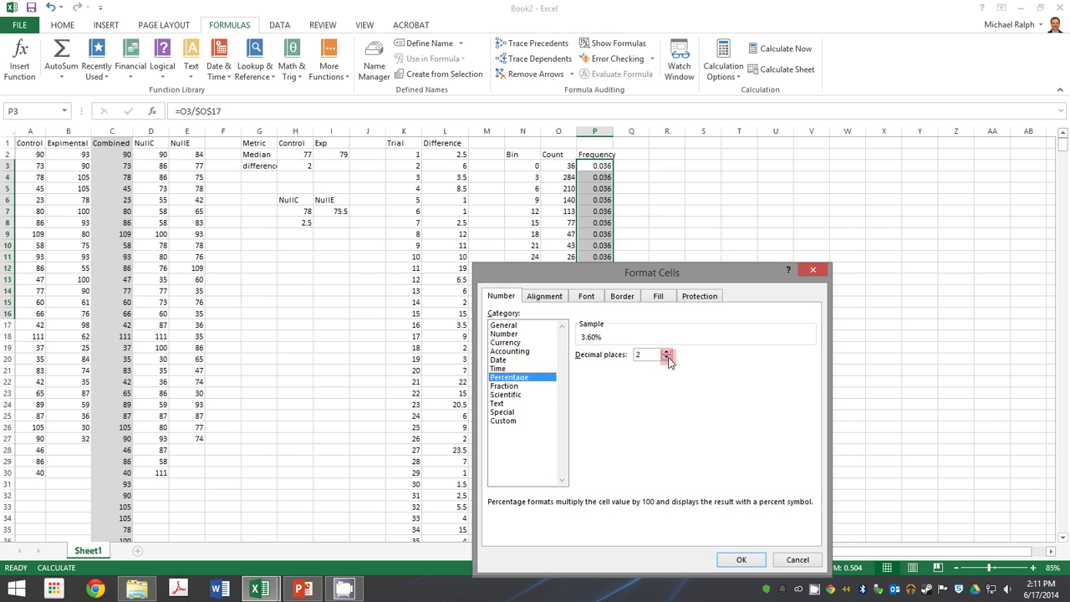
{"action": "left_click", "coordinate": [668, 359]}
{"action": "left_click", "coordinate": [741, 559]}
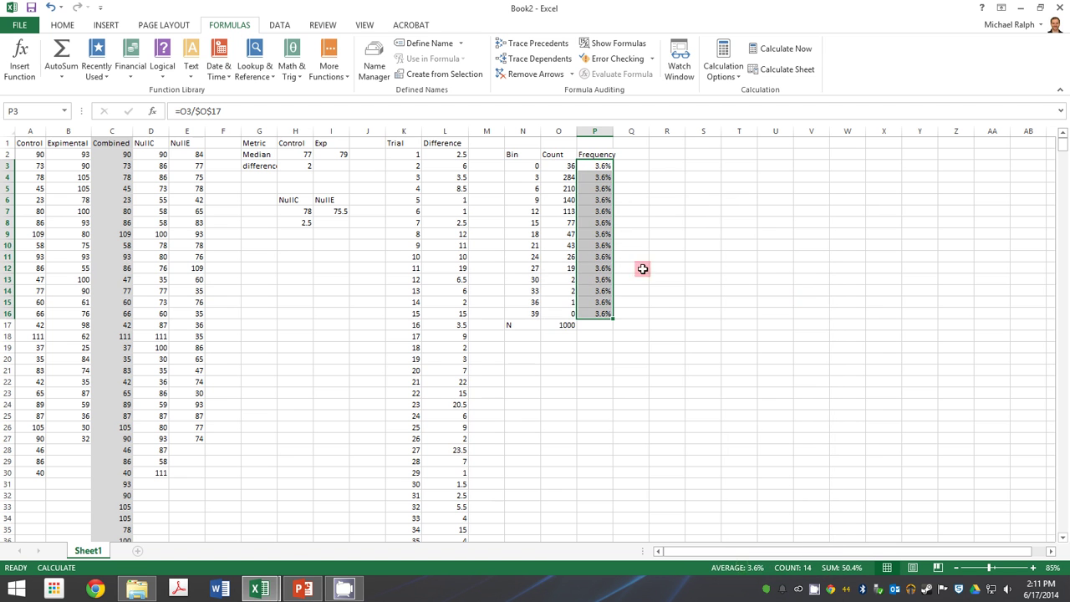
{"action": "left_click", "coordinate": [784, 51]}
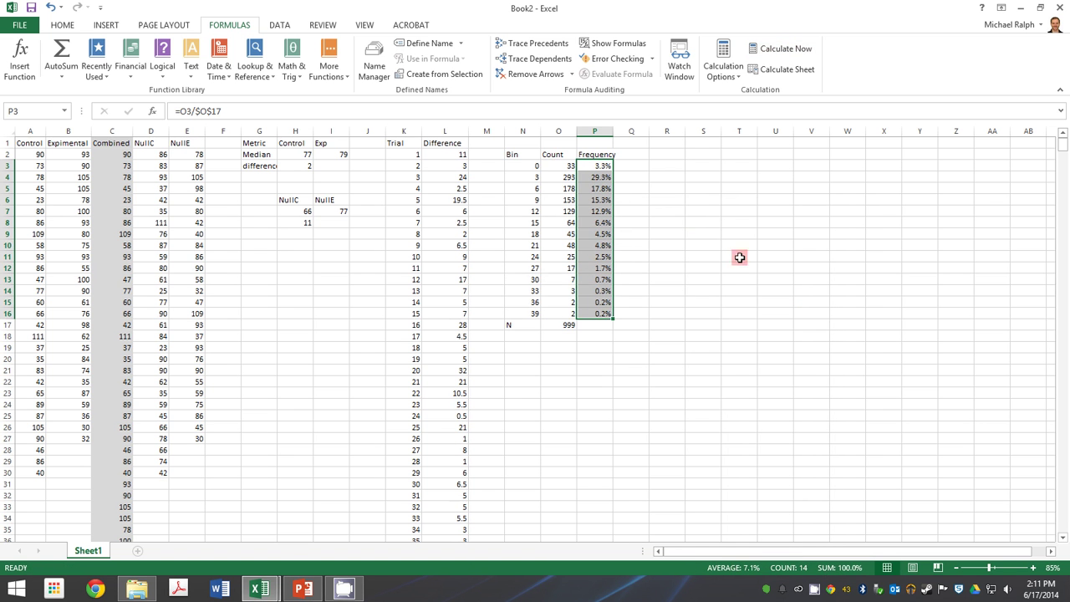
Step: Insert a clustered column chart of the frequencies in P3:P16 and place it beside the frequency table, over columns S to Z
{"action": "left_click", "coordinate": [106, 25]}
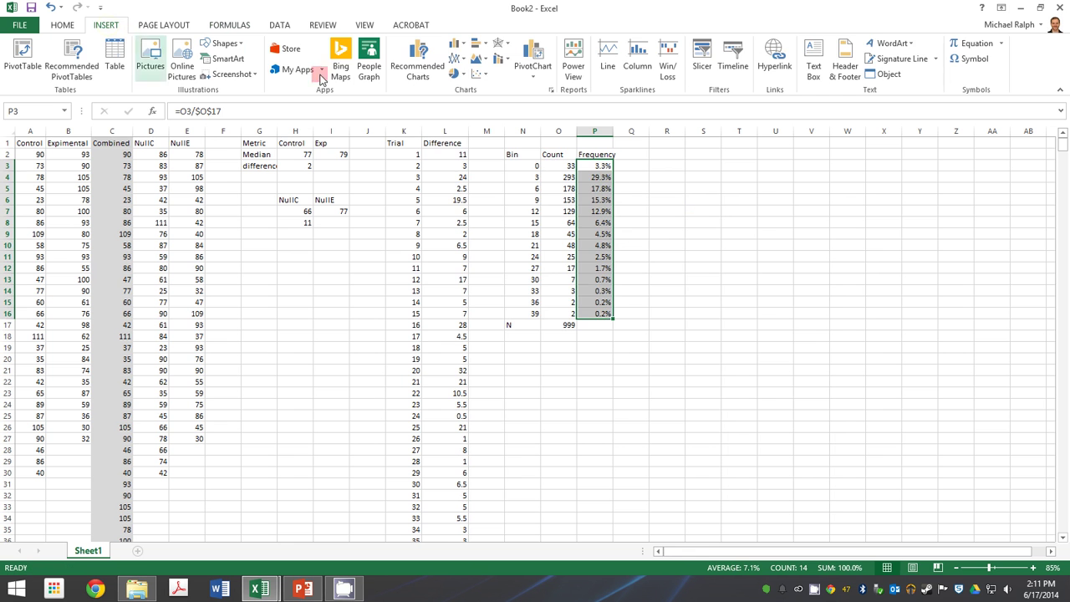
{"action": "left_click", "coordinate": [455, 46]}
{"action": "left_click", "coordinate": [466, 80]}
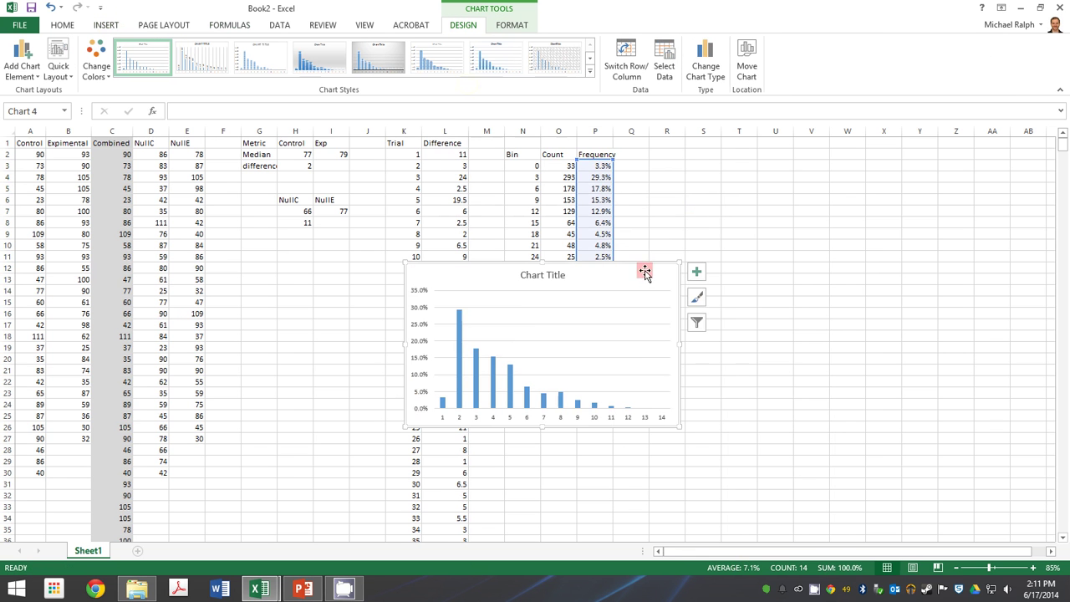
{"action": "left_click_drag", "start_coordinate": [645, 271], "coordinate": [922, 177]}
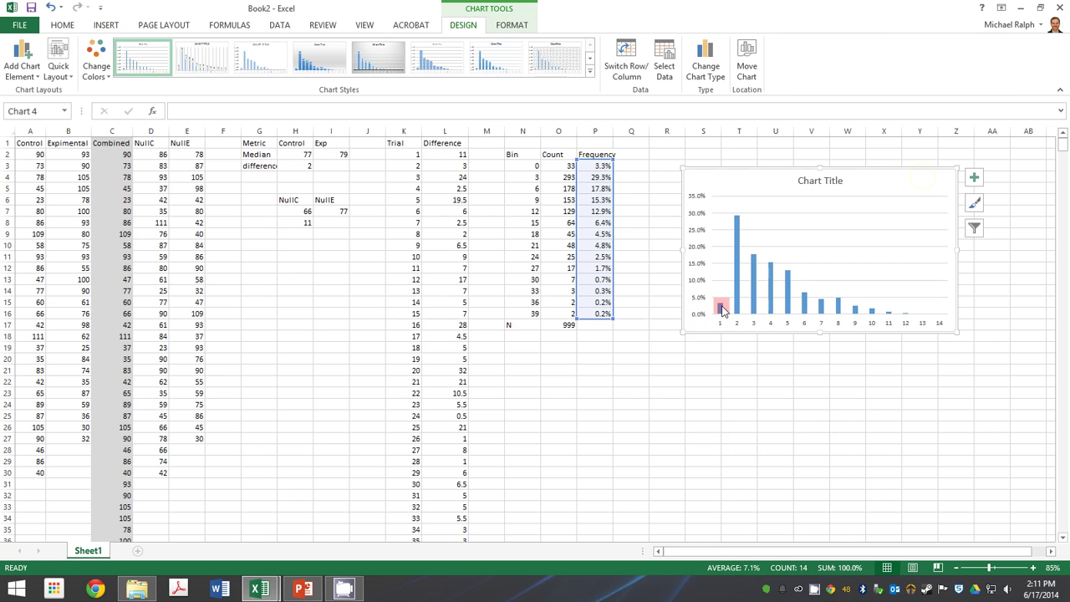
Step: Set the chart's horizontal axis labels to the bin values in N3:N16
{"action": "mouse_move", "coordinate": [722, 311]}
{"action": "right_click", "coordinate": [722, 323]}
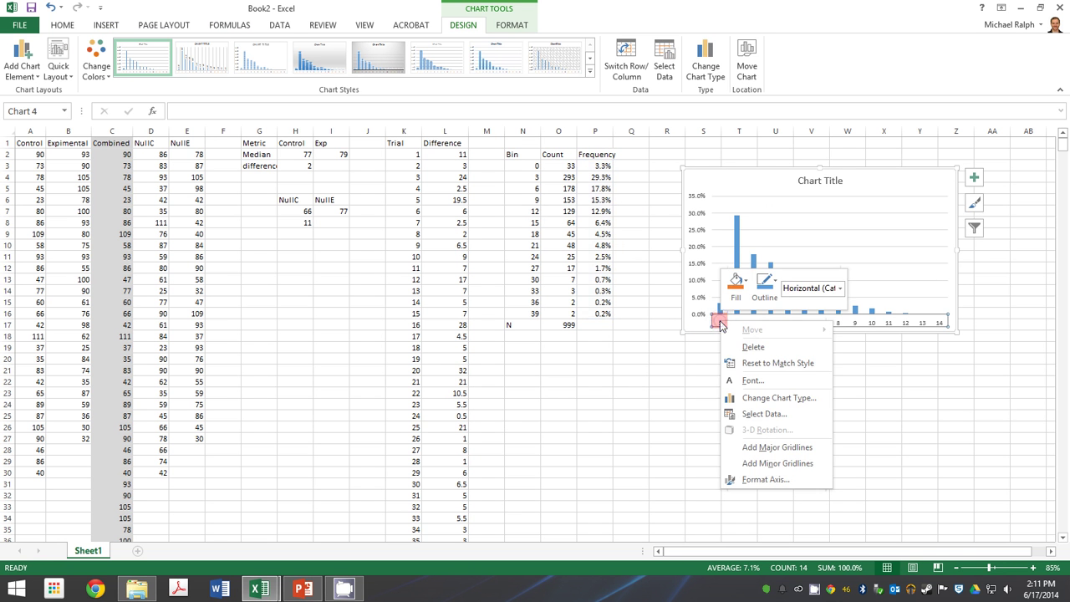
{"action": "left_click", "coordinate": [756, 414]}
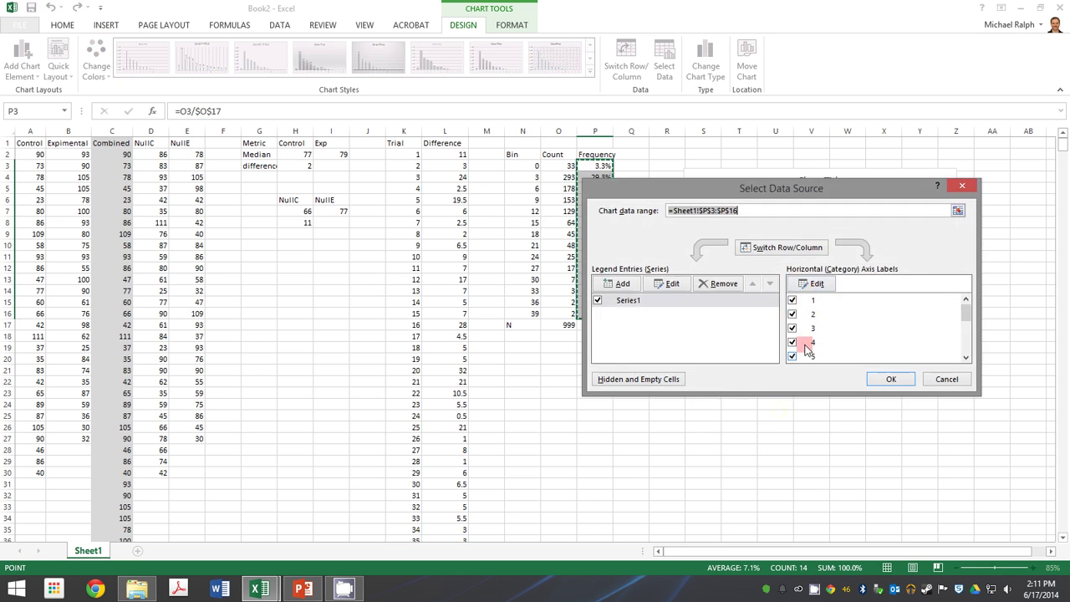
{"action": "left_click", "coordinate": [813, 285]}
{"action": "left_click_drag", "start_coordinate": [524, 167], "coordinate": [528, 313]}
{"action": "left_click", "coordinate": [817, 310]}
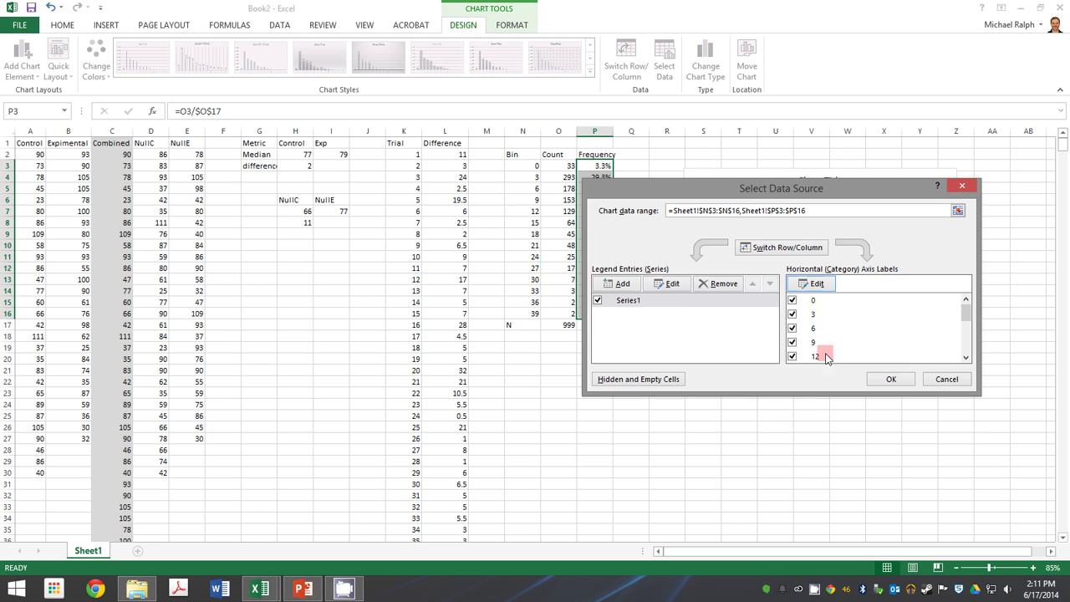
Step: Name the chart series from the "Frequency" header in P2 and apply the data source changes
{"action": "left_click", "coordinate": [667, 286]}
{"action": "left_click", "coordinate": [752, 273]}
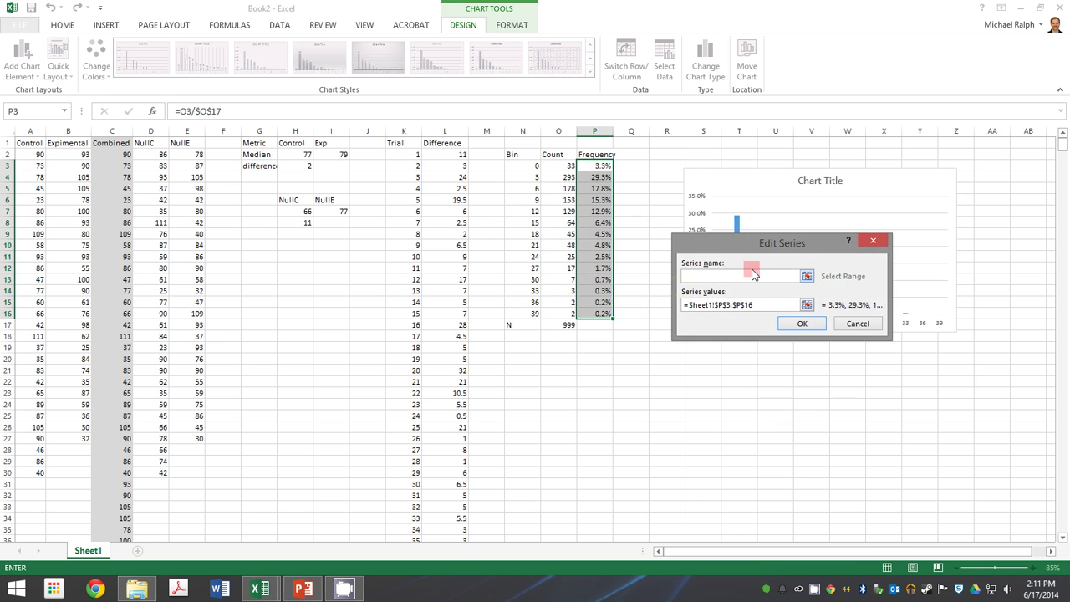
{"action": "left_click", "coordinate": [585, 155]}
{"action": "left_click", "coordinate": [798, 324]}
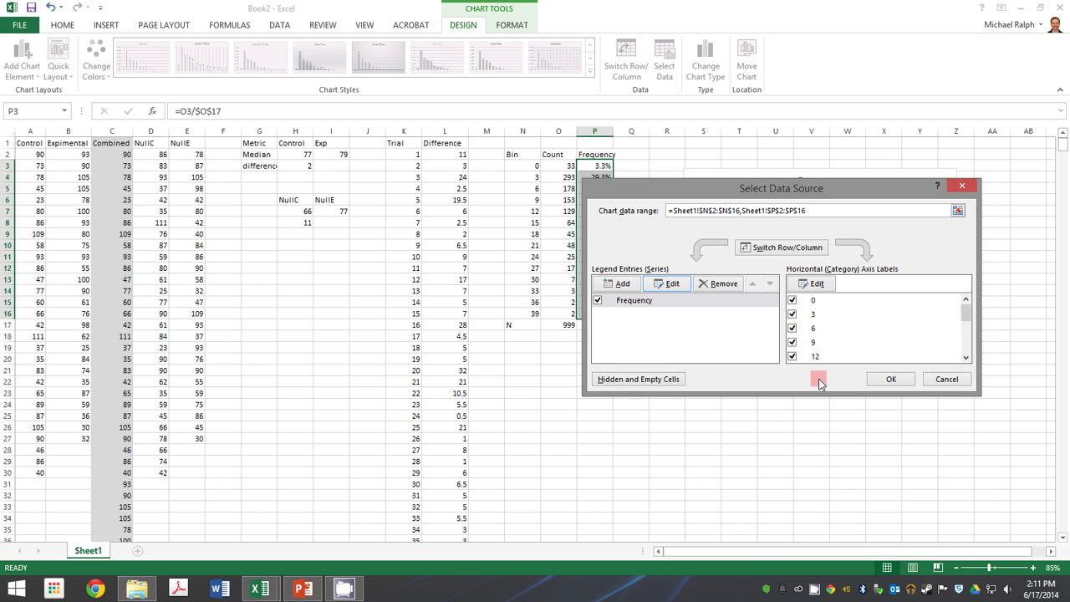
{"action": "left_click", "coordinate": [878, 379]}
{"action": "left_click", "coordinate": [734, 347]}
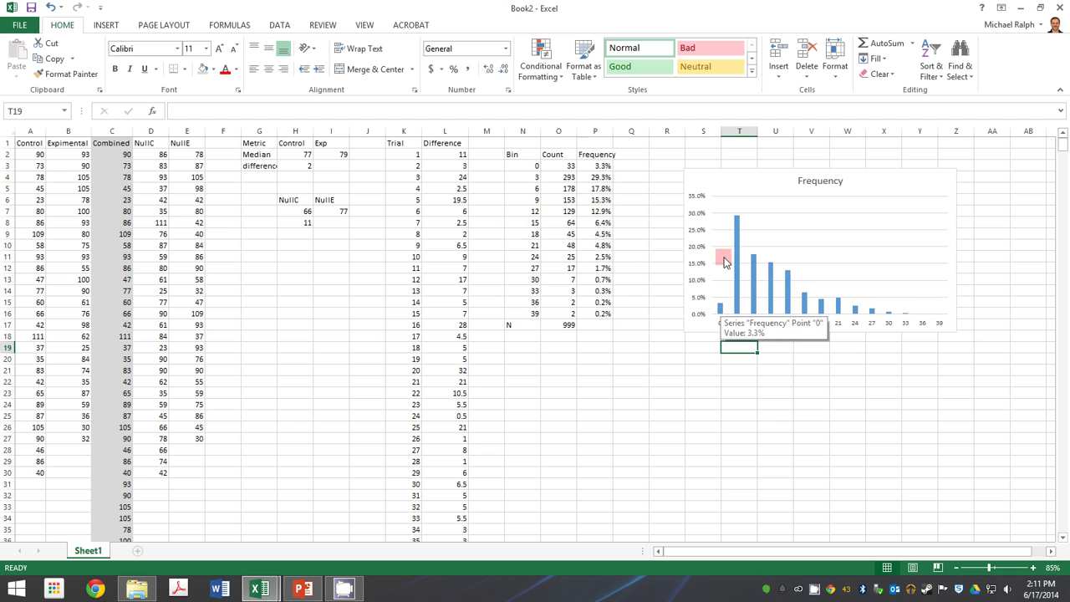
Step: Draw a vertical arrow about 1.15 inches long from the chart's bar at bin 18 down to just below the chart
{"action": "mouse_move", "coordinate": [735, 220]}
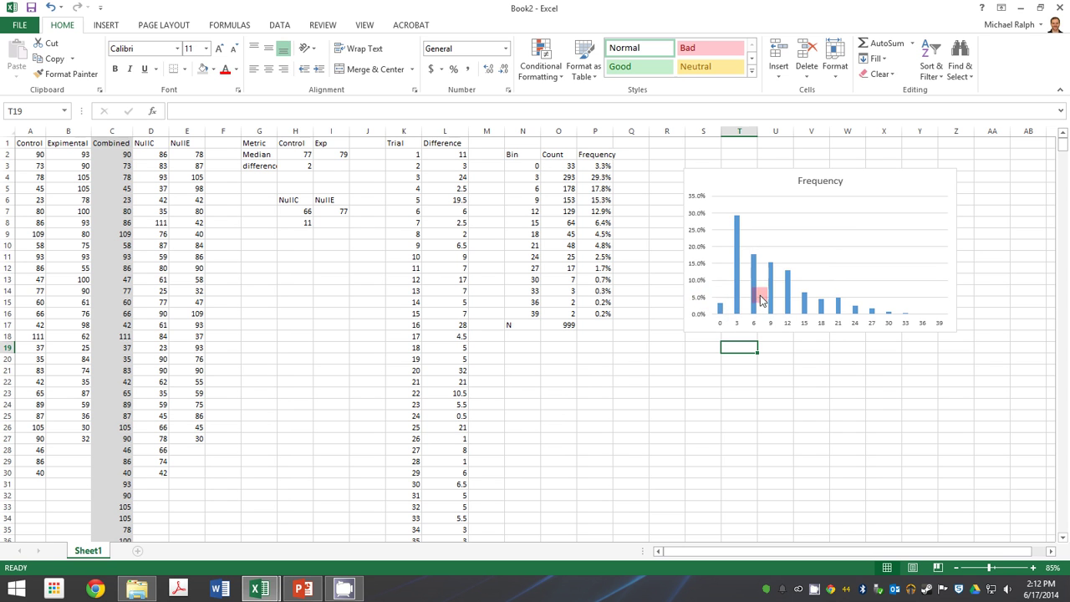
{"action": "left_click", "coordinate": [107, 25]}
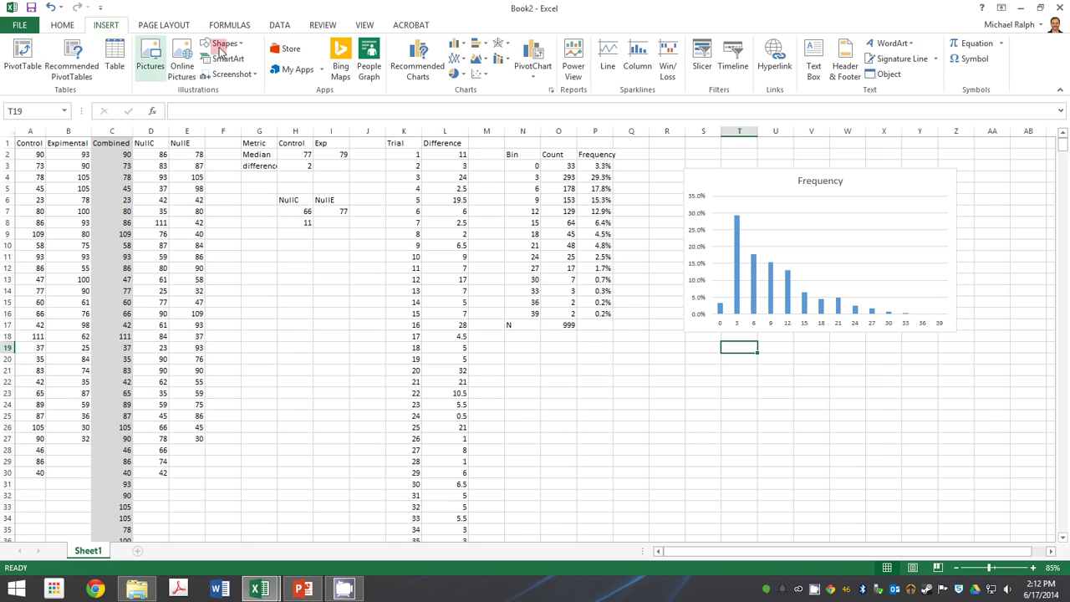
{"action": "left_click", "coordinate": [221, 43]}
{"action": "left_click", "coordinate": [227, 75]}
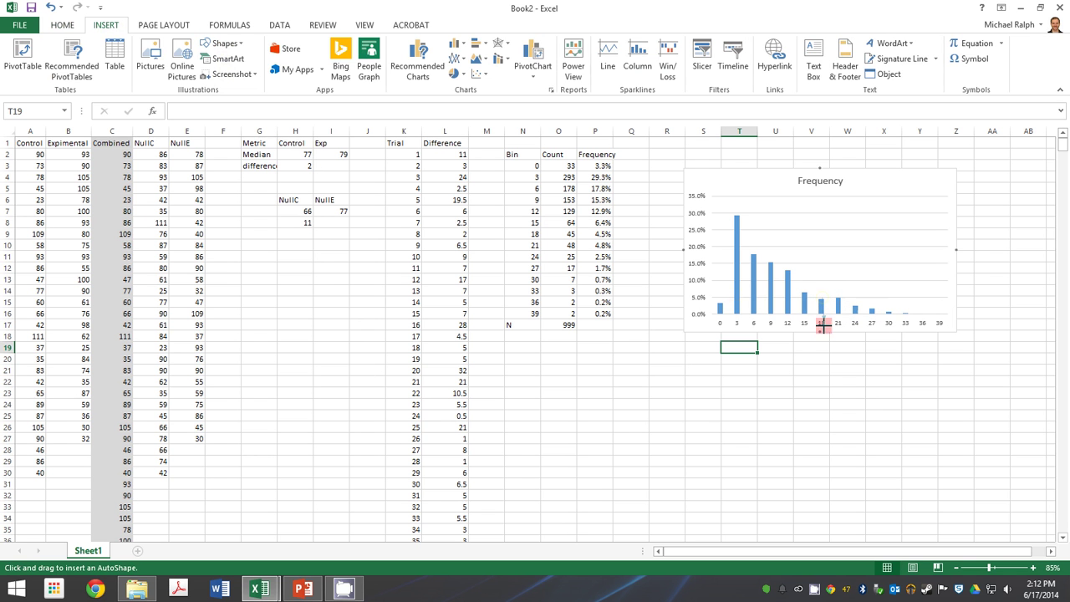
{"action": "left_click_drag", "start_coordinate": [823, 316], "coordinate": [821, 360]}
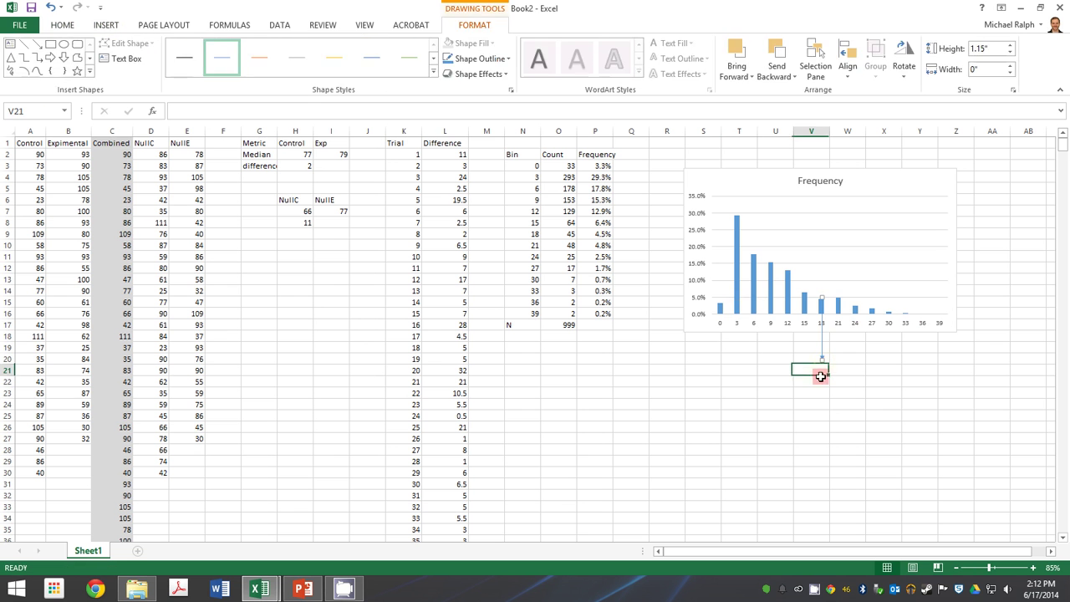
Step: Label the arrow's end "Critical Value" in V21 and select the observed median difference in H3
{"action": "left_click", "coordinate": [818, 373]}
{"action": "type", "text": "Critical Value"}
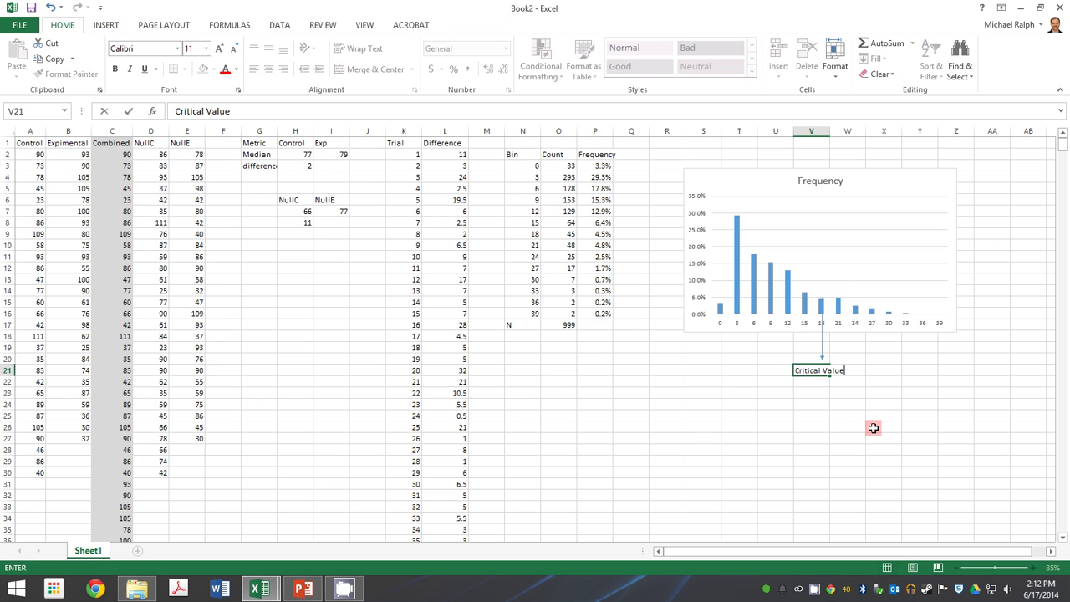
{"action": "key", "text": "Return"}
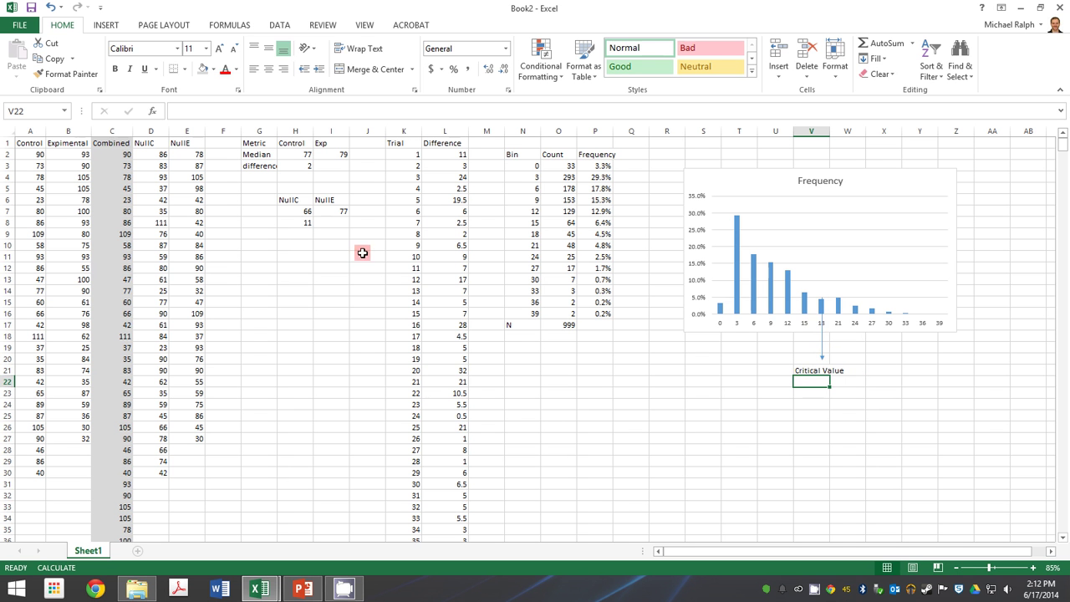
{"action": "left_click", "coordinate": [301, 166]}
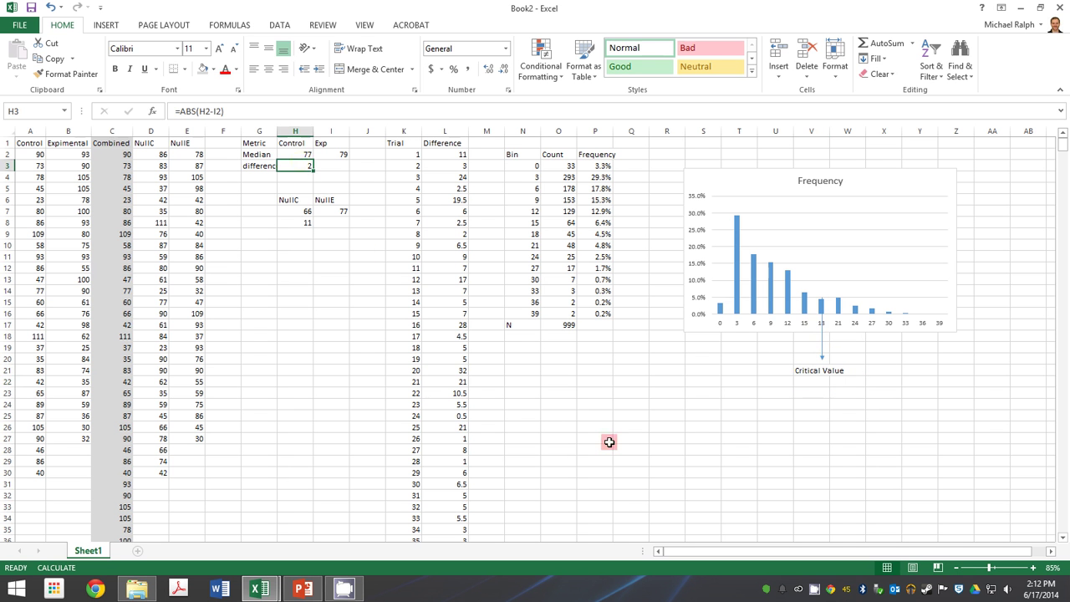